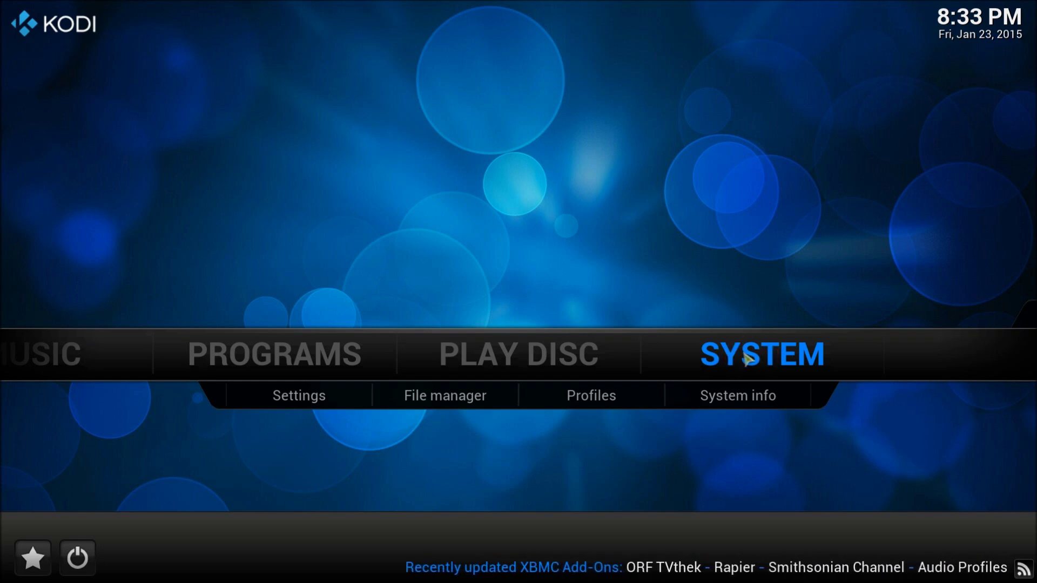
{"action": "left_click", "coordinate": [440, 398]}
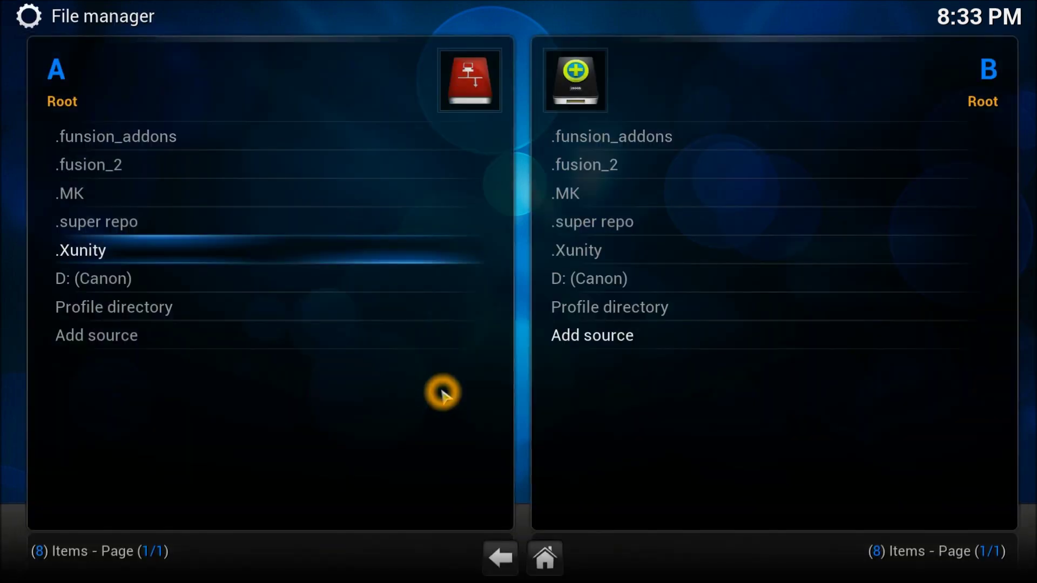
{"action": "left_click", "coordinate": [146, 346]}
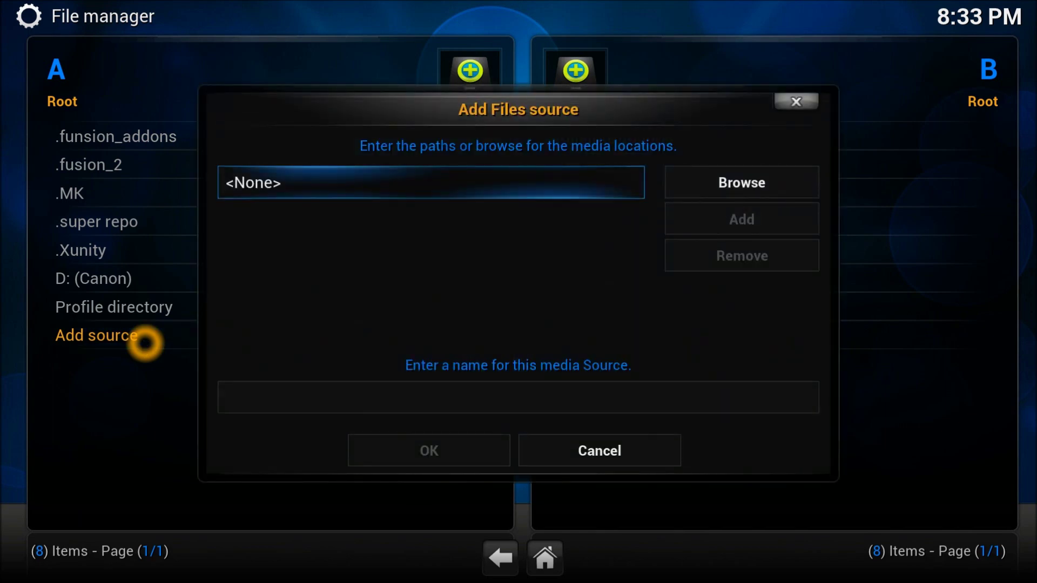
{"action": "key", "text": "Return"}
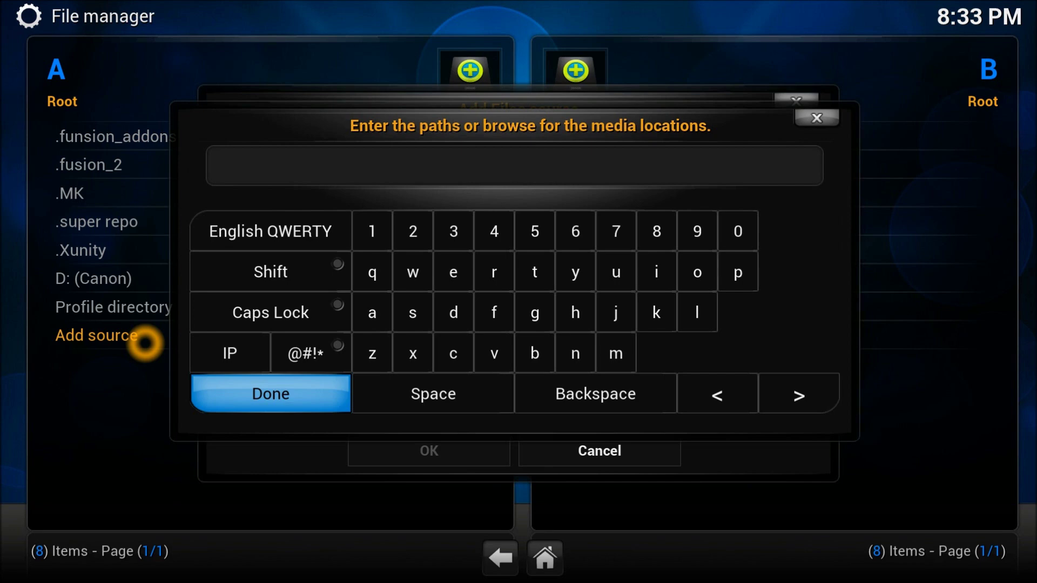
{"action": "type", "text": "http://i"}
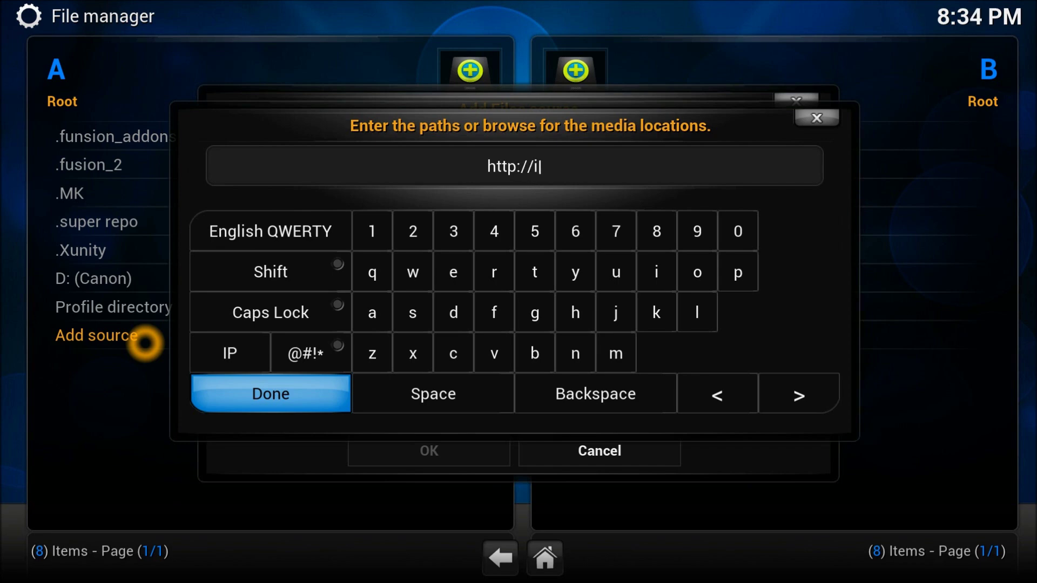
{"action": "type", "text": "total"}
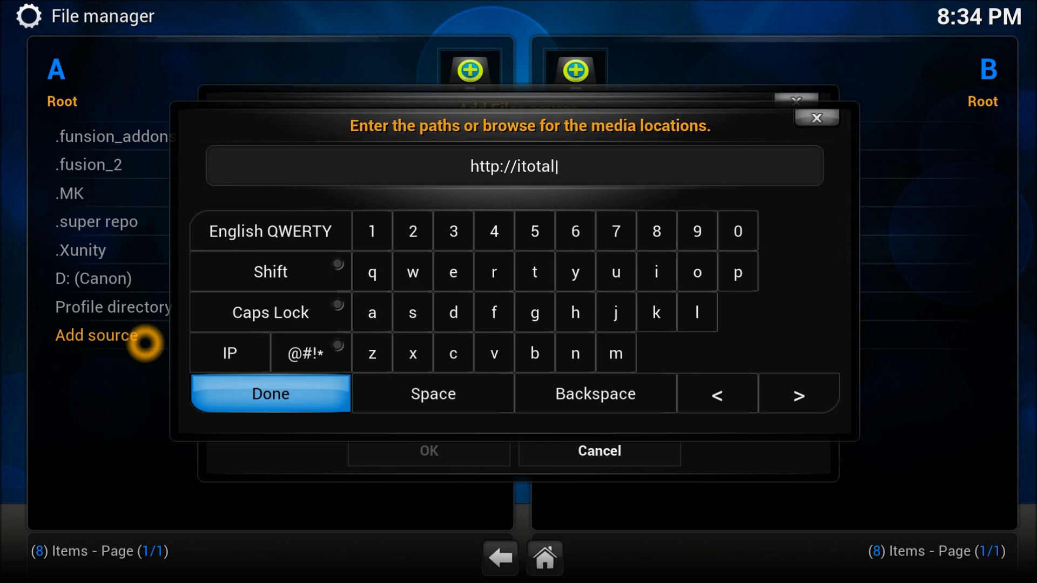
{"action": "type", "text": "xbmc"}
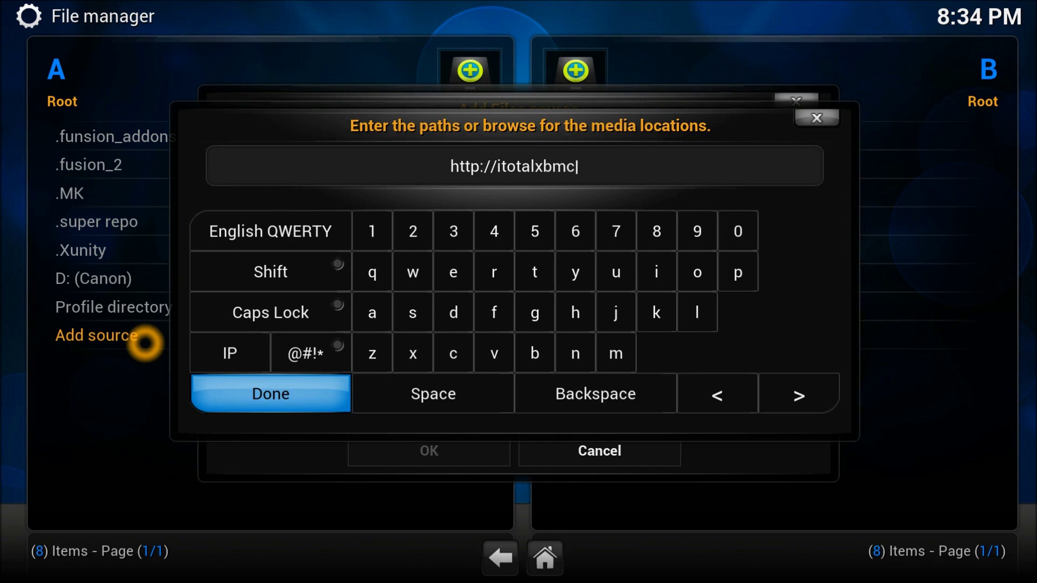
{"action": "type", "text": ".tv/"}
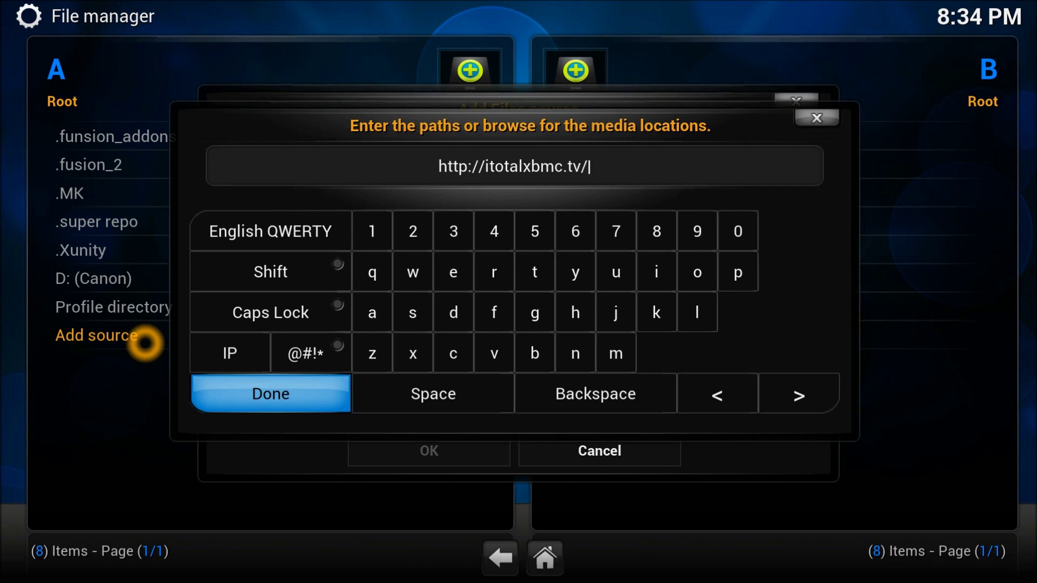
{"action": "key", "text": "Return"}
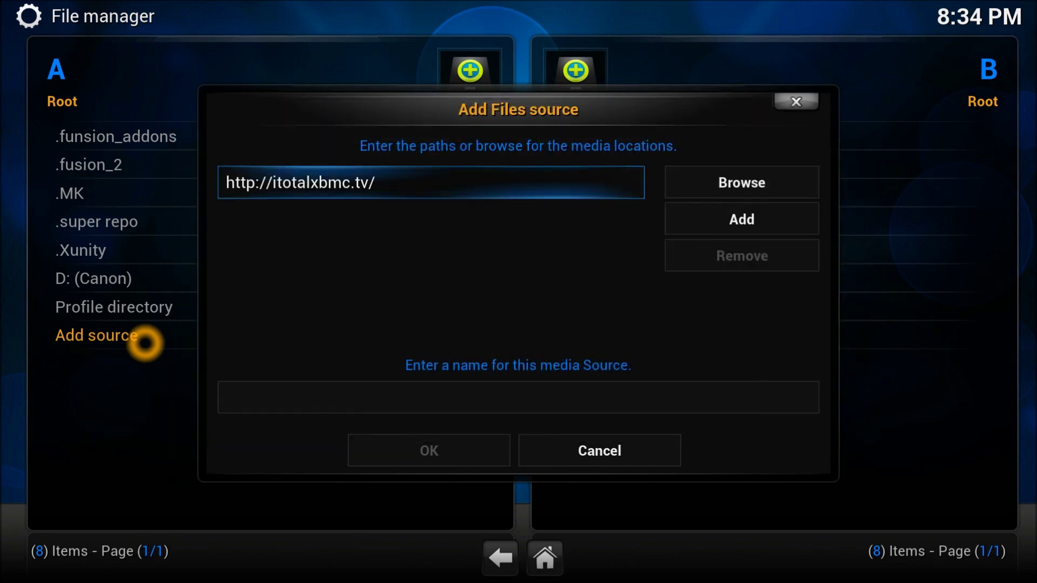
{"action": "key", "text": "Down"}
{"action": "type", "text": "."}
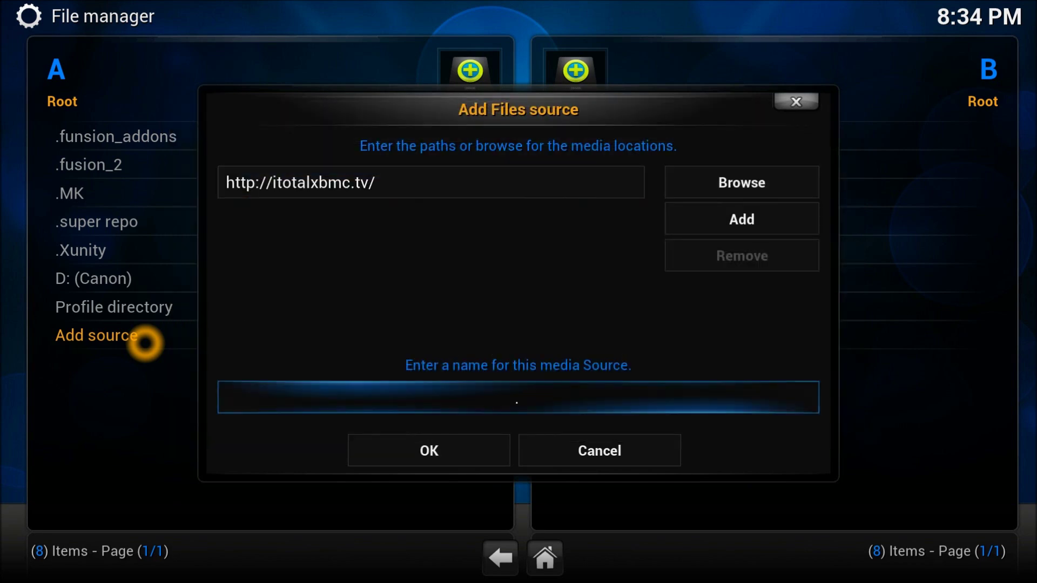
{"action": "type", "text": "TXBMC"}
{"action": "key", "text": "Return"}
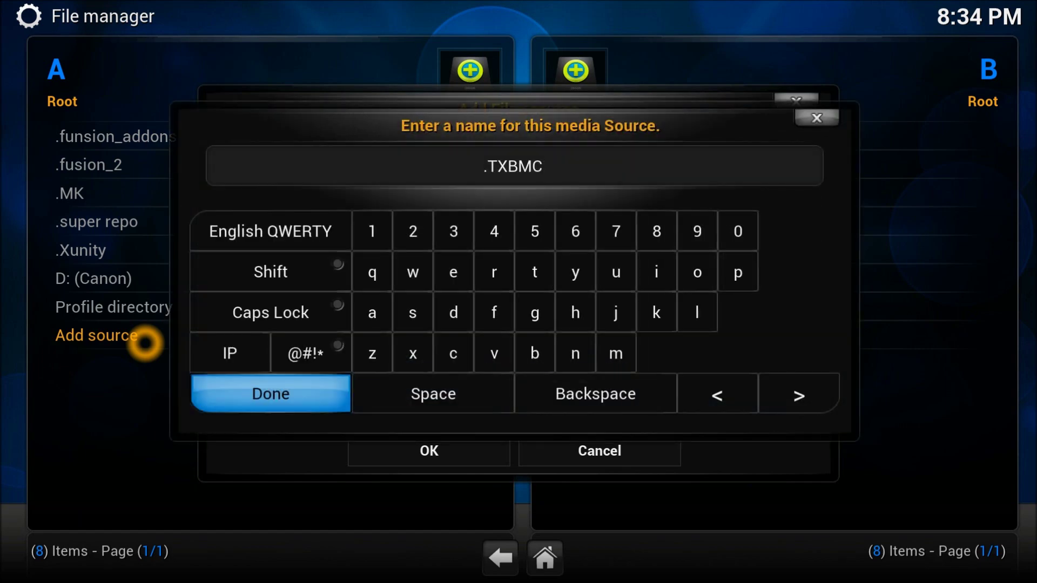
{"action": "key", "text": "Return"}
{"action": "key", "text": "Down"}
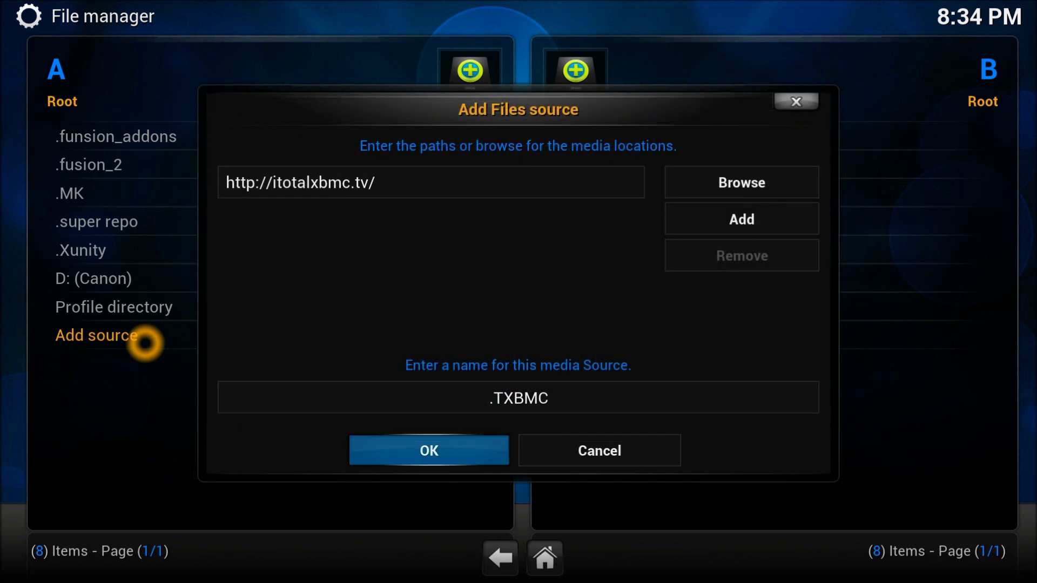
{"action": "key", "text": "Return"}
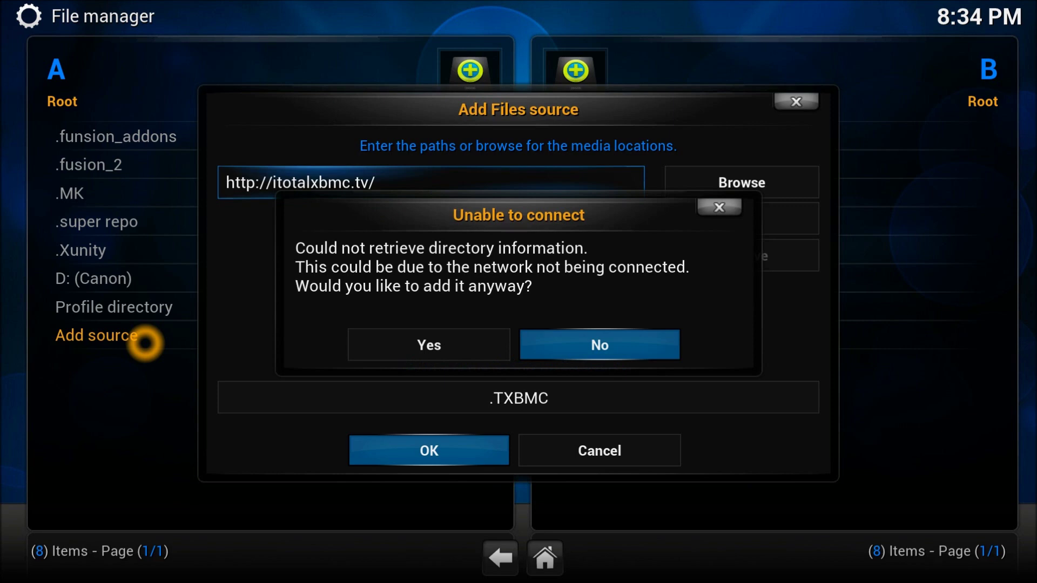
{"action": "key", "text": "Return"}
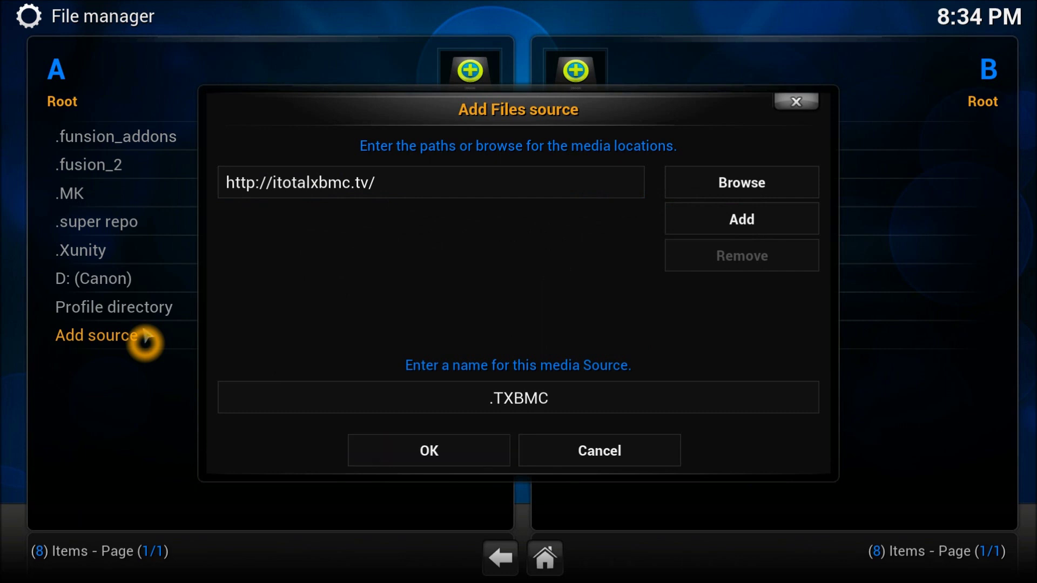
{"action": "left_click", "coordinate": [273, 193]}
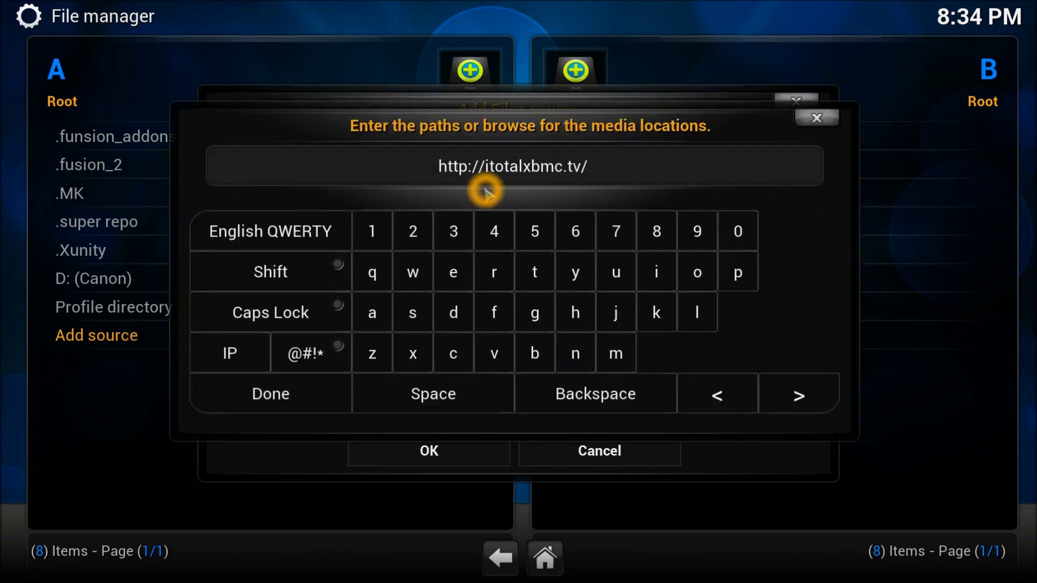
{"action": "key", "text": "Left"}
{"action": "key", "text": "Right"}
{"action": "key", "text": "Right"}
{"action": "key", "text": "Right"}
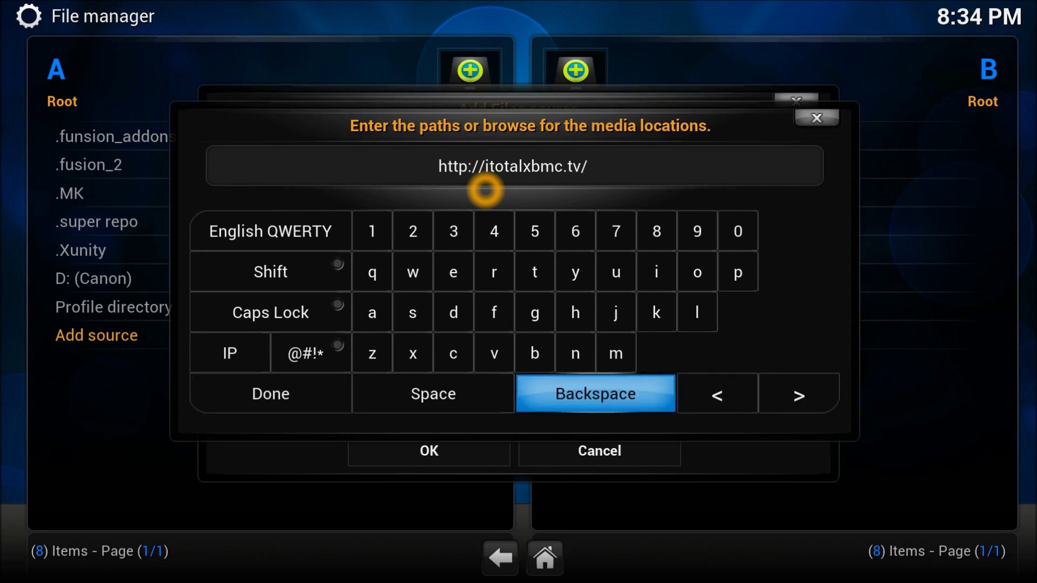
{"action": "key", "text": "Up"}
{"action": "key", "text": "Up"}
{"action": "key", "text": "Up"}
{"action": "key", "text": "Up"}
{"action": "key", "text": "Up"}
{"action": "key", "text": "Up"}
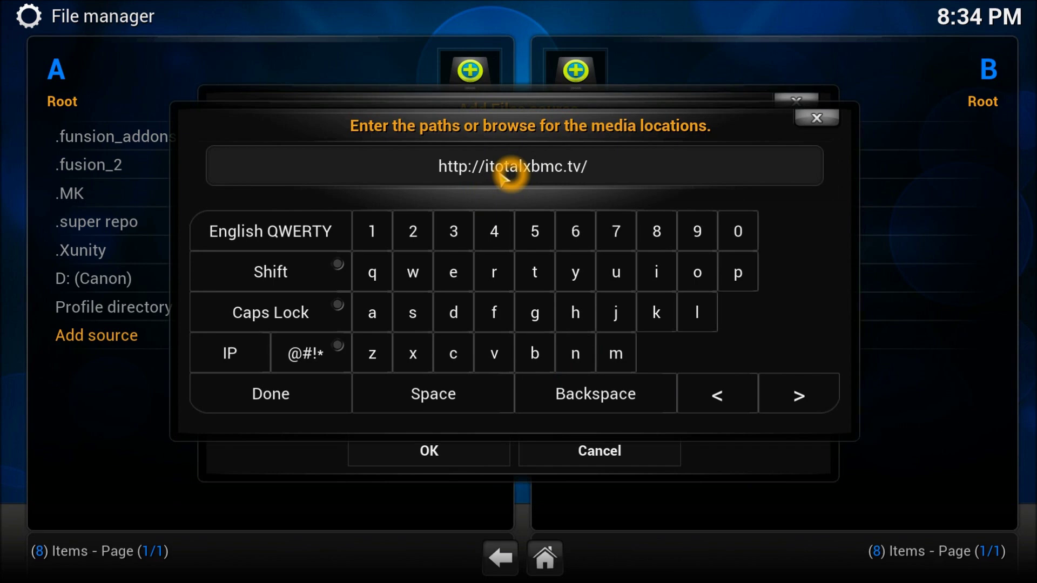
{"action": "key", "text": "Left"}
{"action": "key", "text": "Left"}
{"action": "key", "text": "Left"}
{"action": "key", "text": "Left"}
{"action": "key", "text": "Left"}
{"action": "key", "text": "Left"}
{"action": "key", "text": "Left"}
{"action": "key", "text": "Left"}
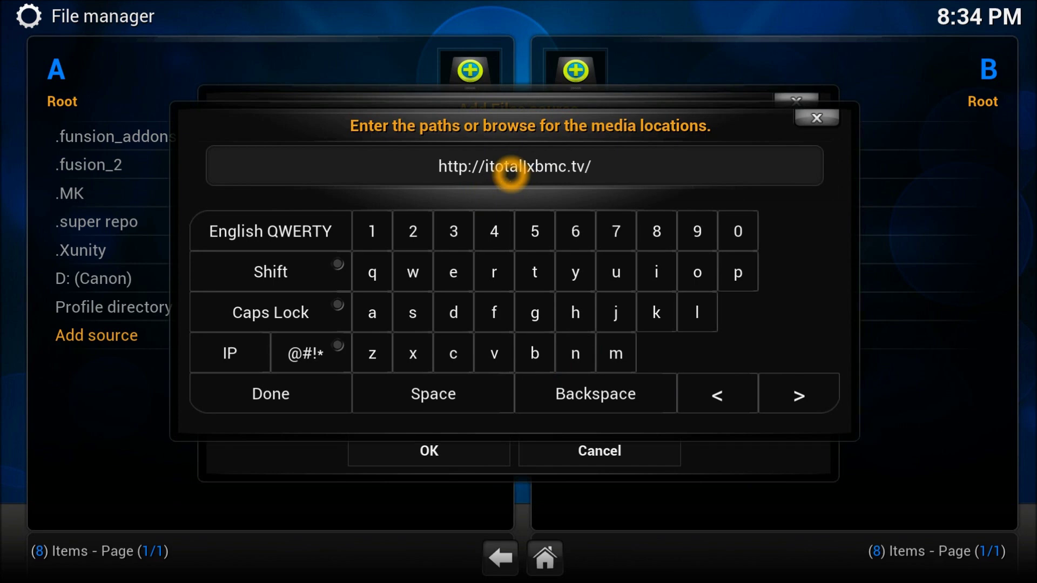
{"action": "key", "text": "Left"}
{"action": "key", "text": "Left"}
{"action": "key", "text": "Left"}
{"action": "key", "text": "Left"}
{"action": "key", "text": "Left"}
{"action": "key", "text": "Left"}
{"action": "key", "text": "Right"}
{"action": "type", "text": "."}
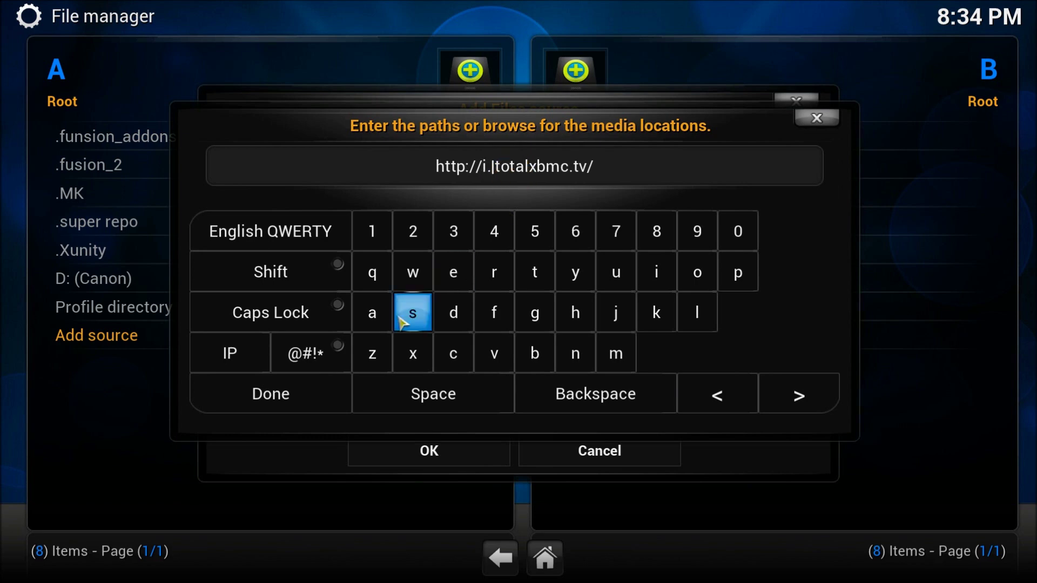
Confirm the corrected path and add the .TXBMC source.
{"action": "left_click", "coordinate": [333, 382]}
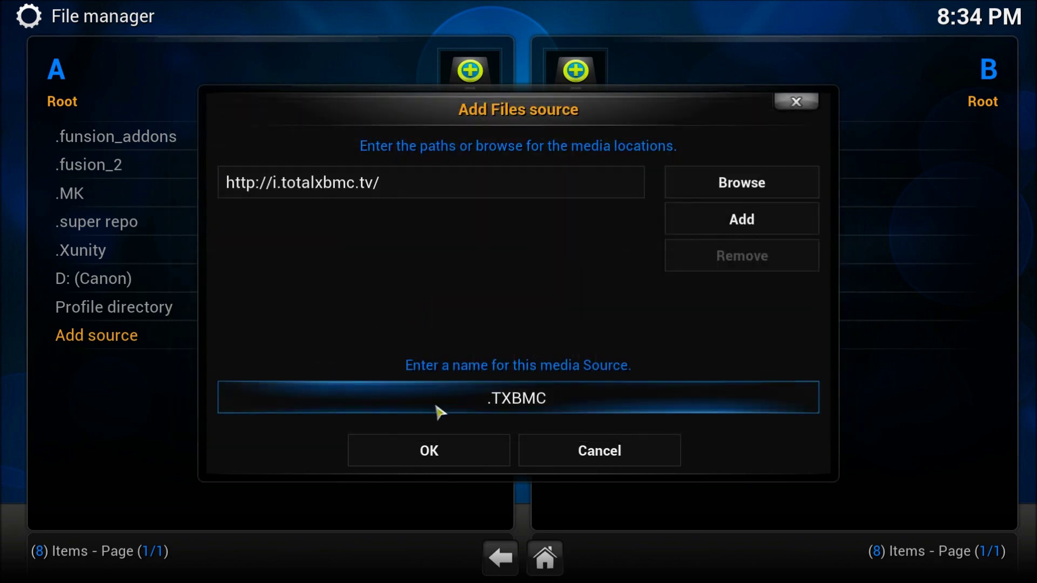
{"action": "left_click", "coordinate": [450, 409]}
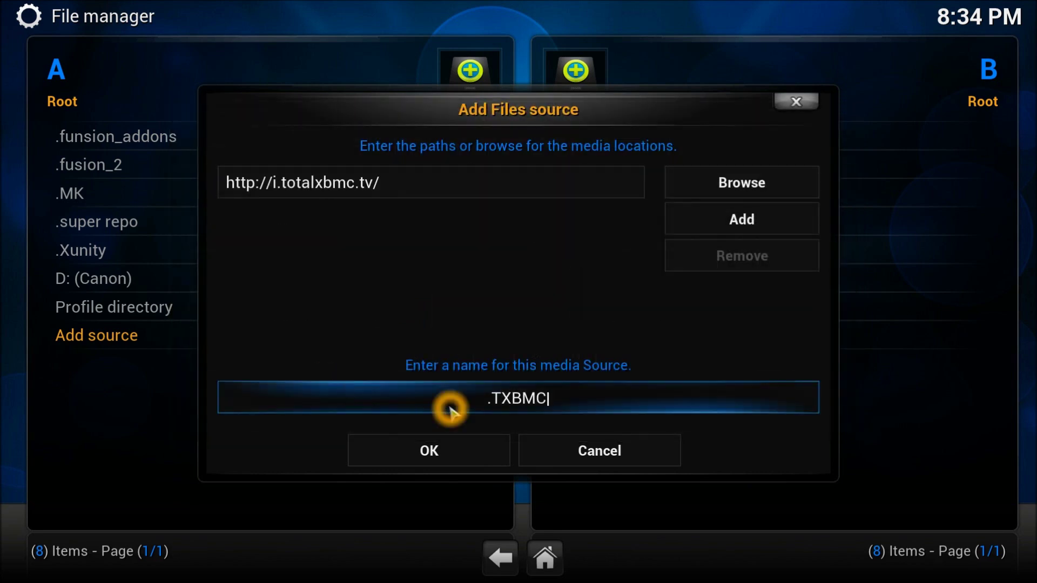
{"action": "left_click", "coordinate": [452, 451]}
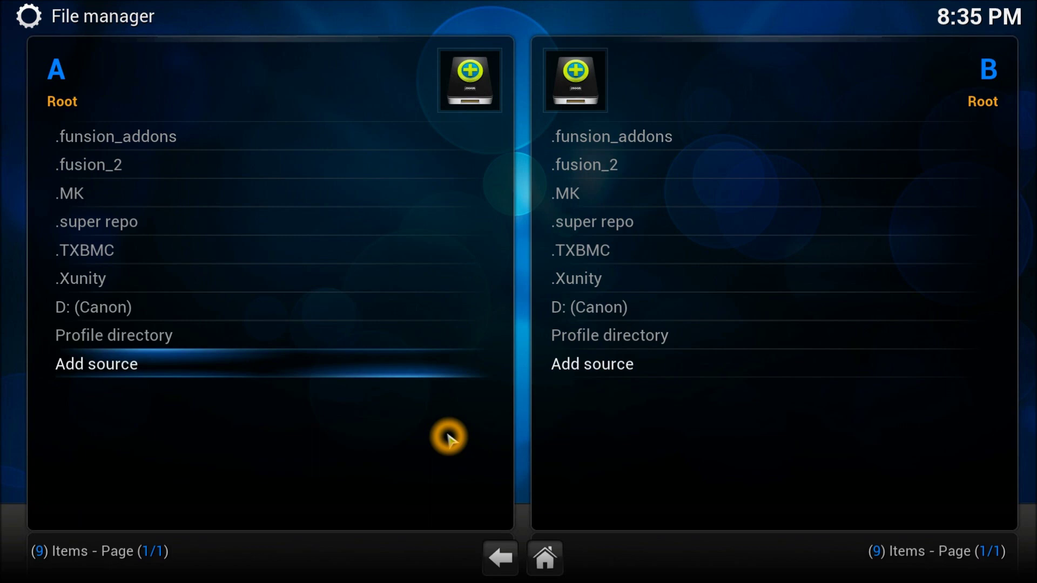
Go from the home screen to the Add-ons settings' Install from zip file browser.
{"action": "right_click", "coordinate": [449, 437]}
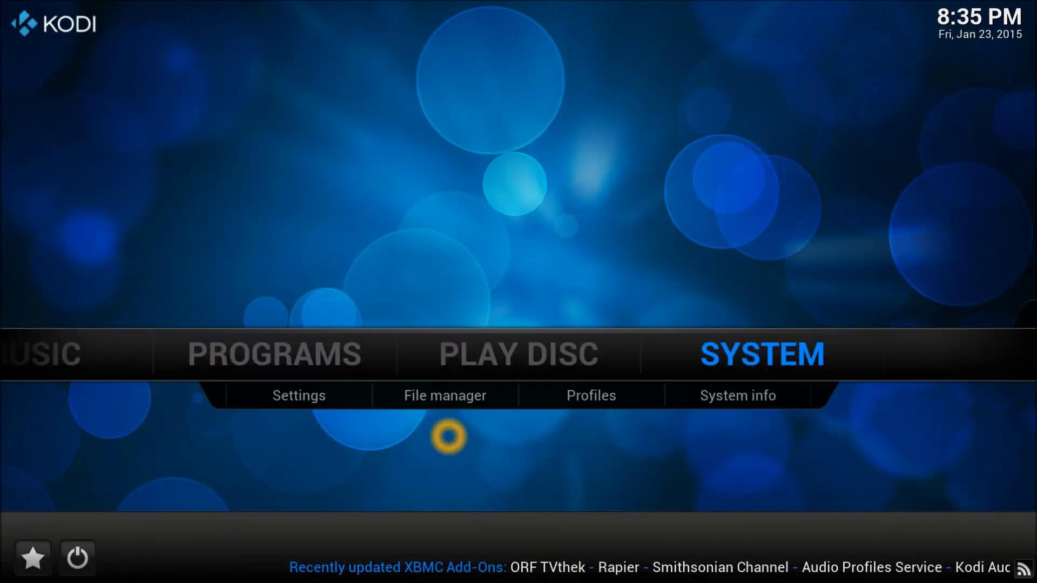
{"action": "key", "text": "Down"}
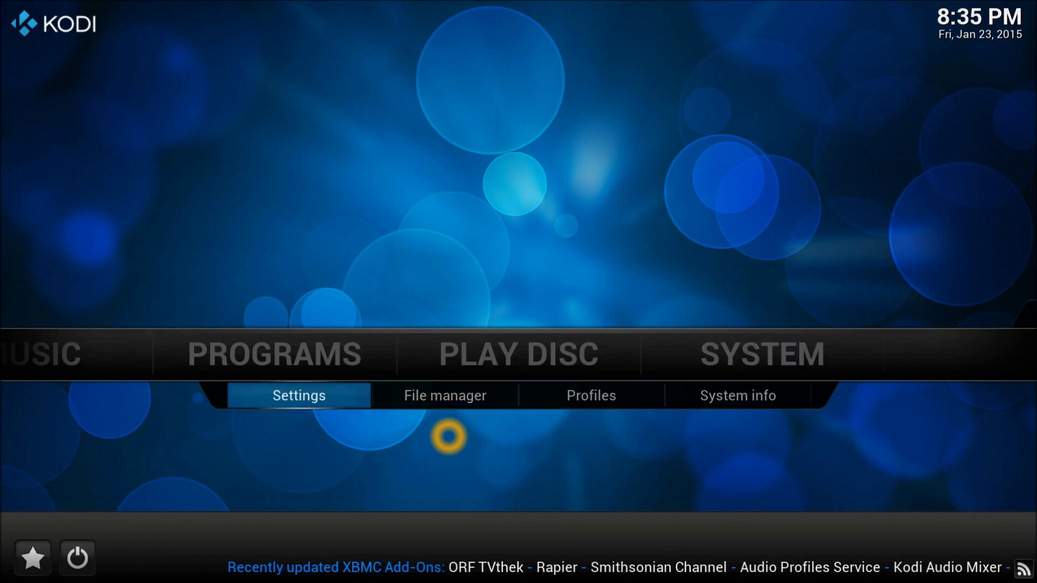
{"action": "key", "text": "Return"}
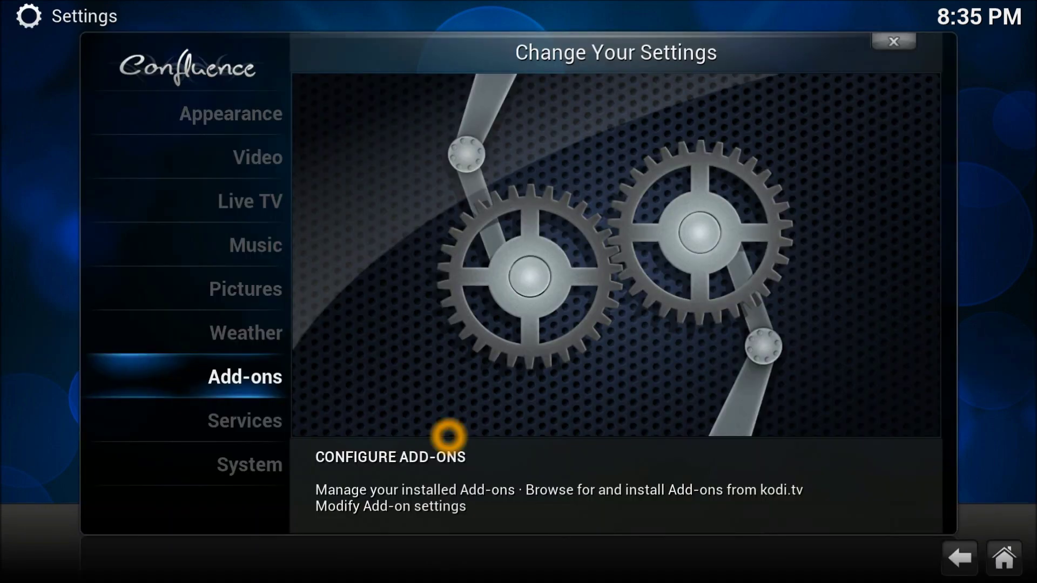
{"action": "key", "text": "Return"}
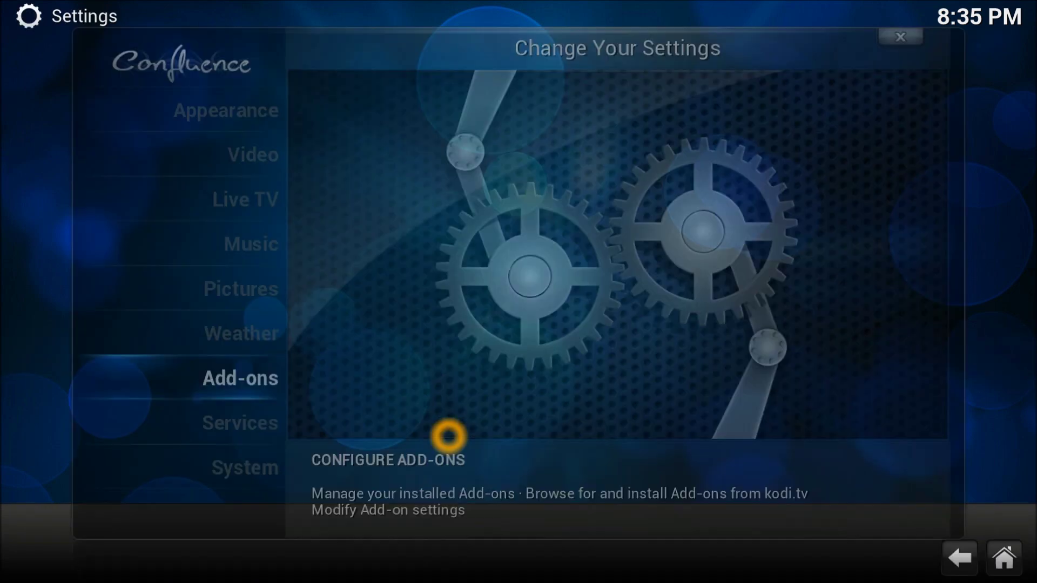
{"action": "key", "text": "Up"}
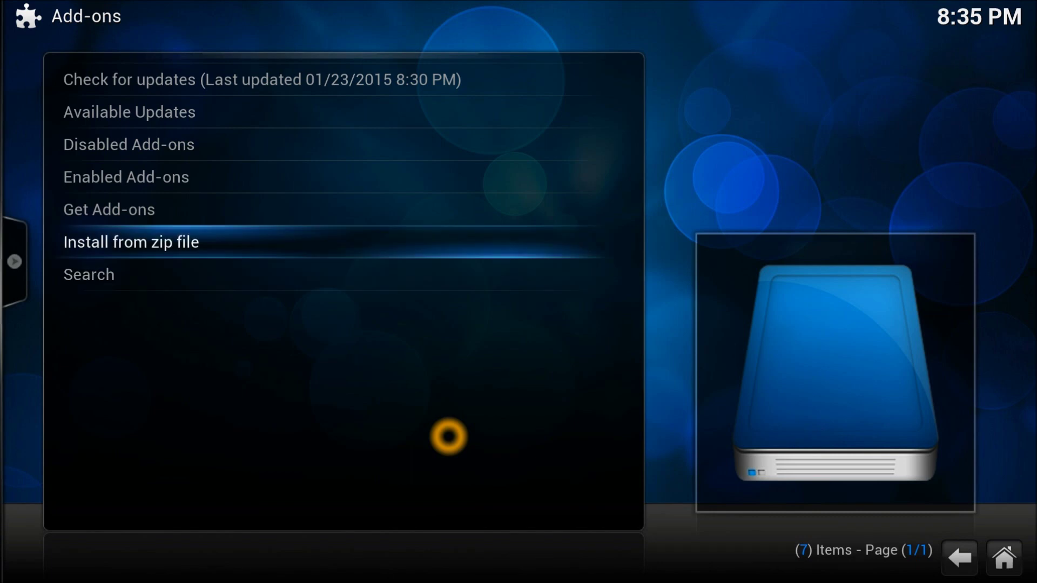
{"action": "key", "text": "Return"}
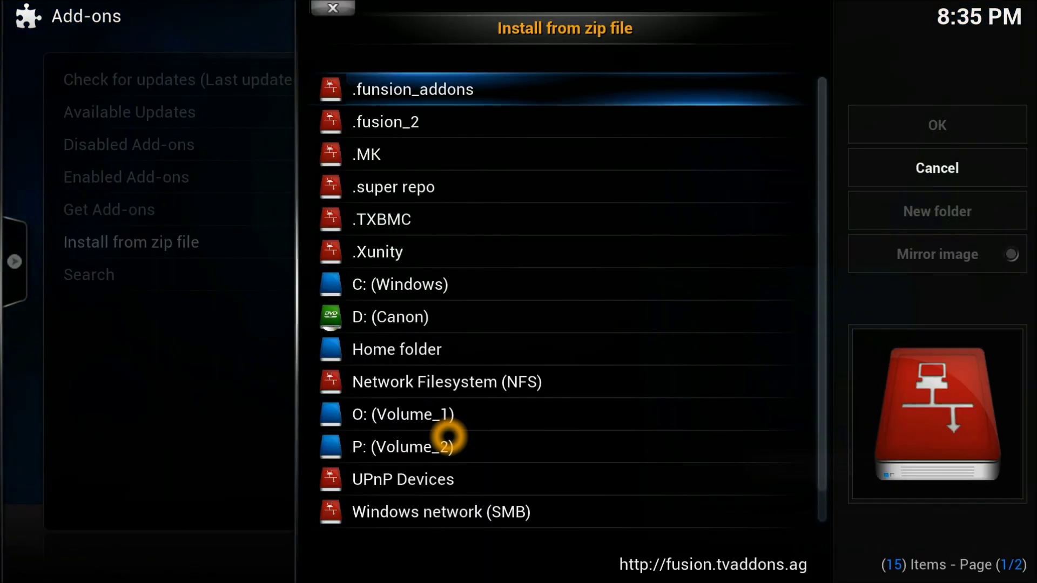
Install repository.totalinstaller.zip from the .TXBMC source.
{"action": "key", "text": "Down"}
{"action": "key", "text": "Down"}
{"action": "key", "text": "Down"}
{"action": "key", "text": "Down"}
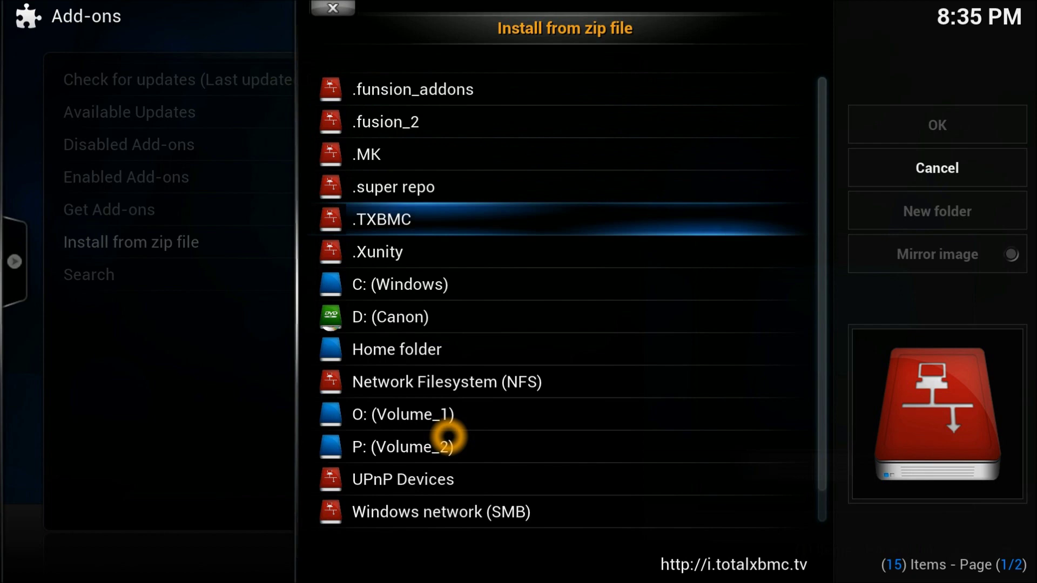
{"action": "key", "text": "Return"}
{"action": "key", "text": "Down"}
{"action": "key", "text": "Down"}
{"action": "key", "text": "Down"}
{"action": "key", "text": "Down"}
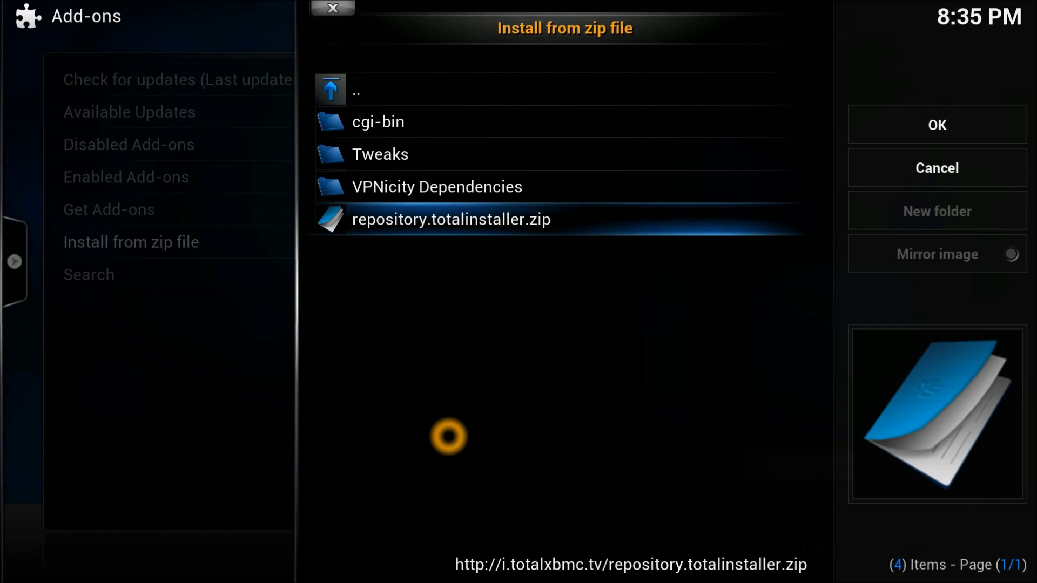
{"action": "key", "text": "Return"}
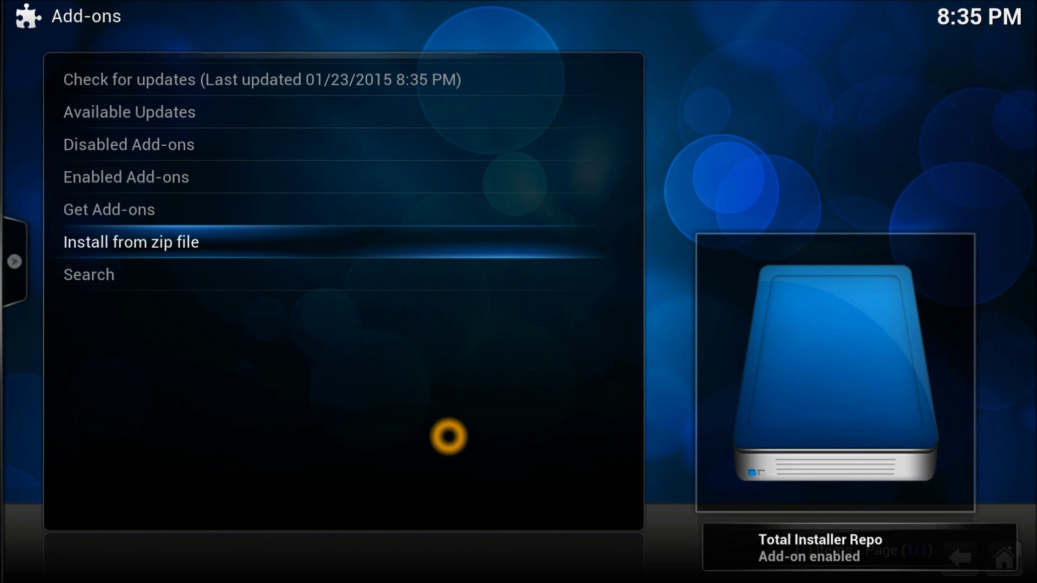
Install TR Total Installer from the TotalRevolution repository's Program Add-ons.
{"action": "key", "text": "Up"}
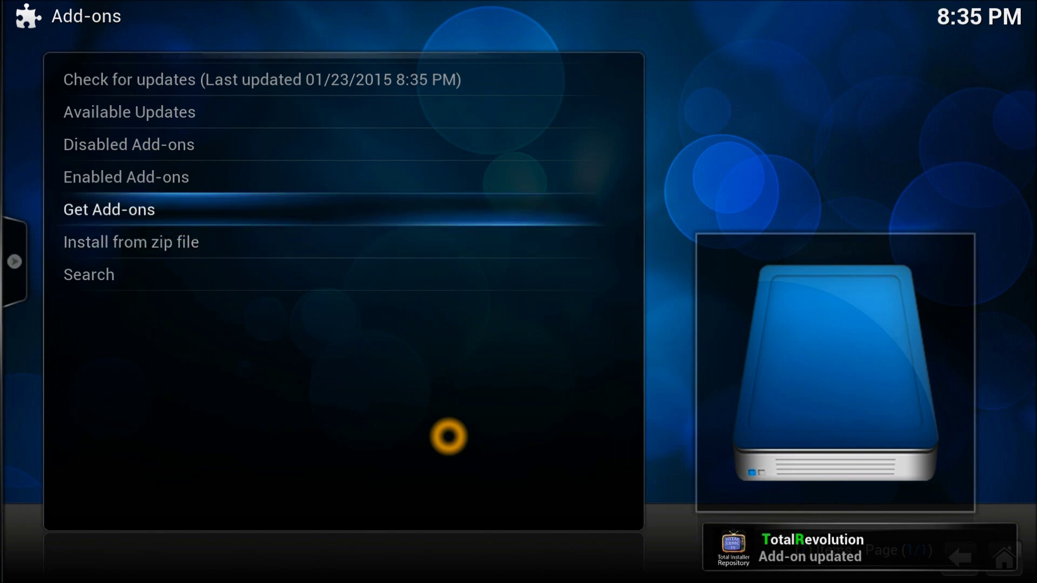
{"action": "key", "text": "Return"}
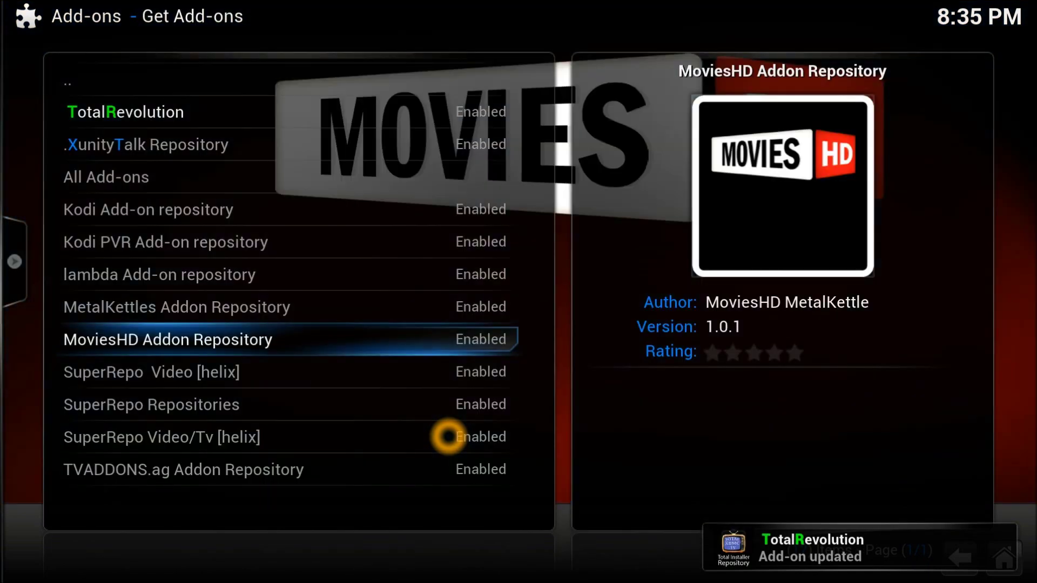
{"action": "key", "text": "Up"}
{"action": "key", "text": "Up"}
{"action": "key", "text": "Up"}
{"action": "key", "text": "Up"}
{"action": "key", "text": "Up"}
{"action": "key", "text": "Up"}
{"action": "key", "text": "Up"}
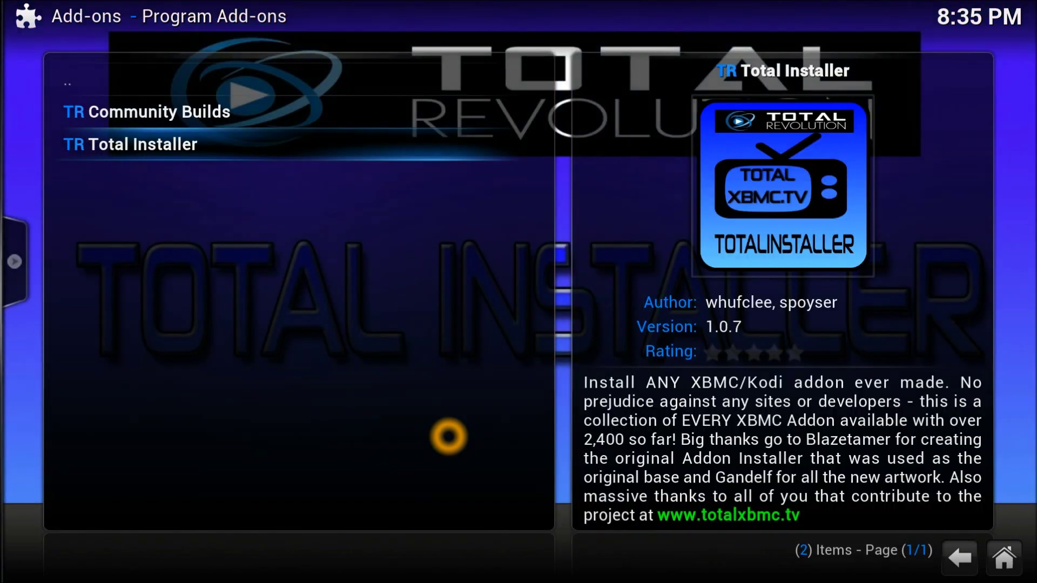
{"action": "key", "text": "Up"}
{"action": "key", "text": "Down"}
{"action": "key", "text": "Return"}
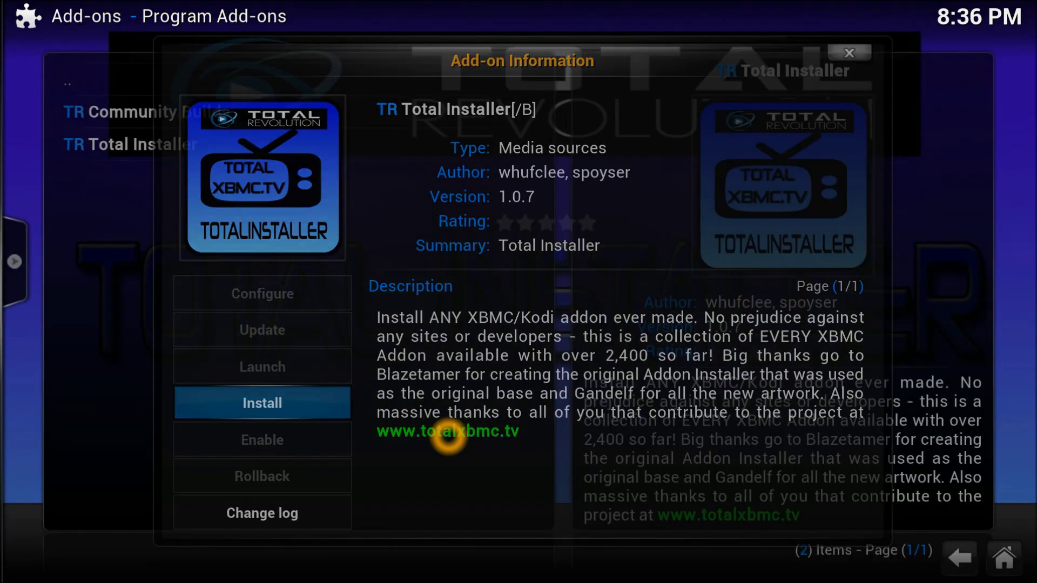
{"action": "key", "text": "Return"}
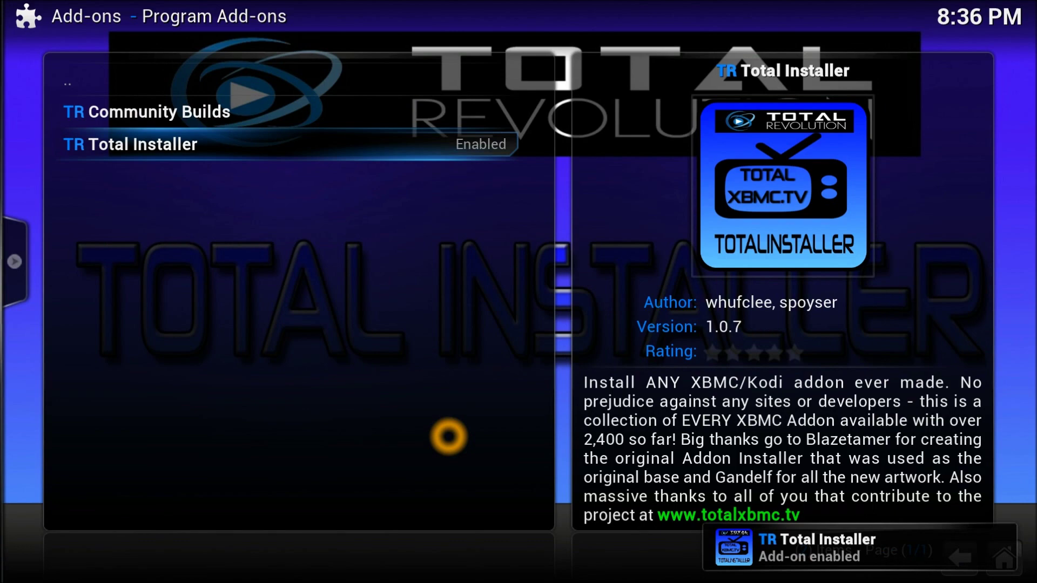
Back out of Program Add-ons and the repository list to Settings.
{"action": "key", "text": "Up"}
{"action": "key", "text": "Up"}
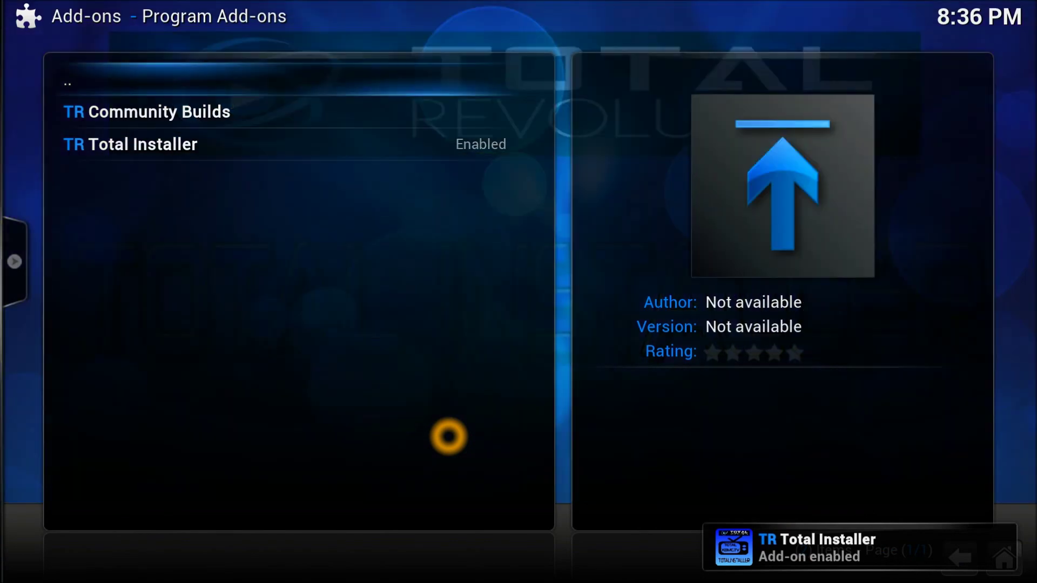
{"action": "key", "text": "Return"}
{"action": "key", "text": "BackSpace"}
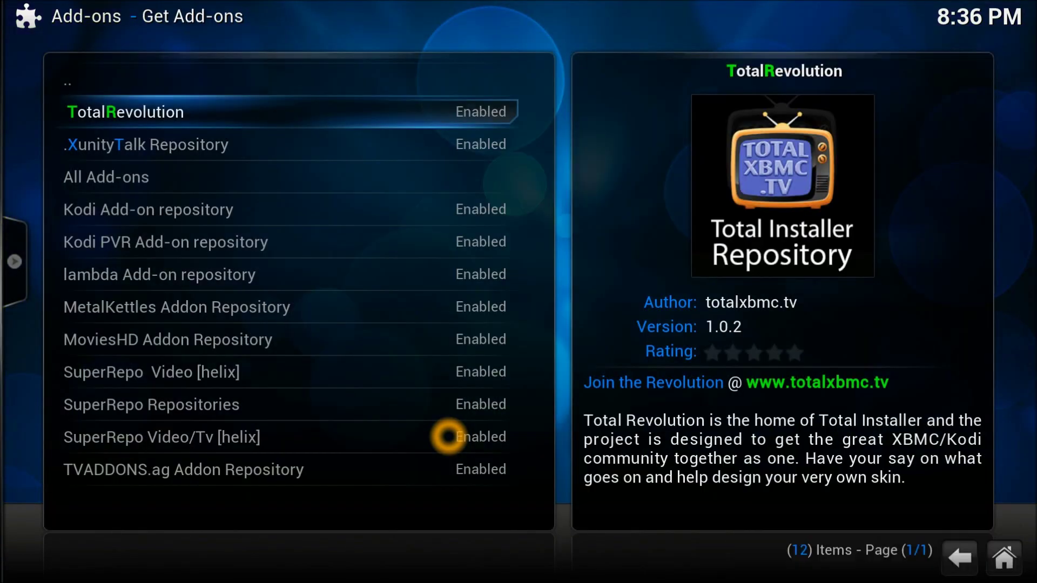
{"action": "key", "text": "BackSpace"}
{"action": "key", "text": "BackSpace"}
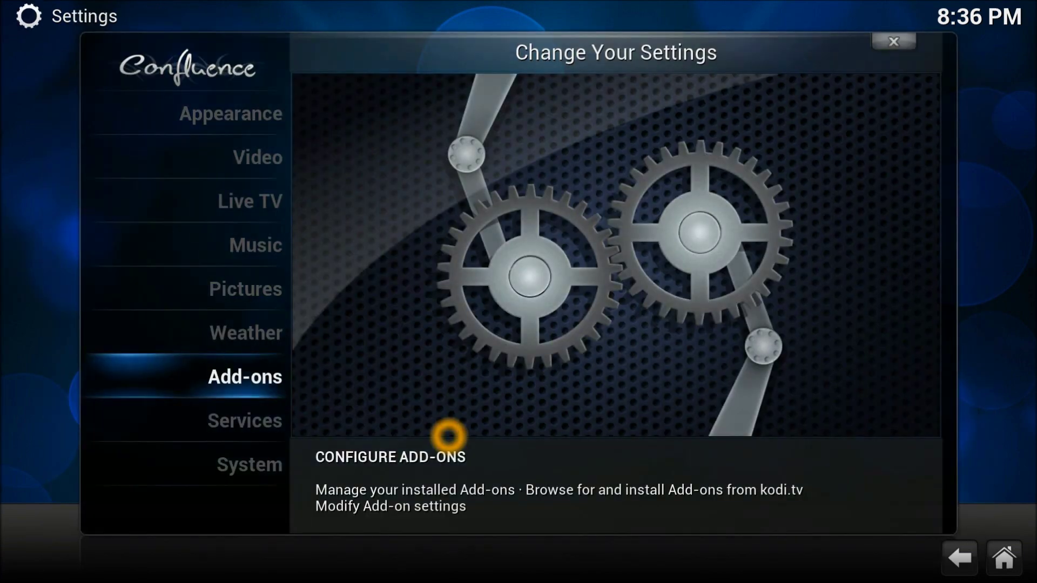
Return Home, open Programs and launch TR Total Installer from the add-on grid.
{"action": "key", "text": "BackSpace"}
{"action": "key", "text": "Left"}
{"action": "key", "text": "Left"}
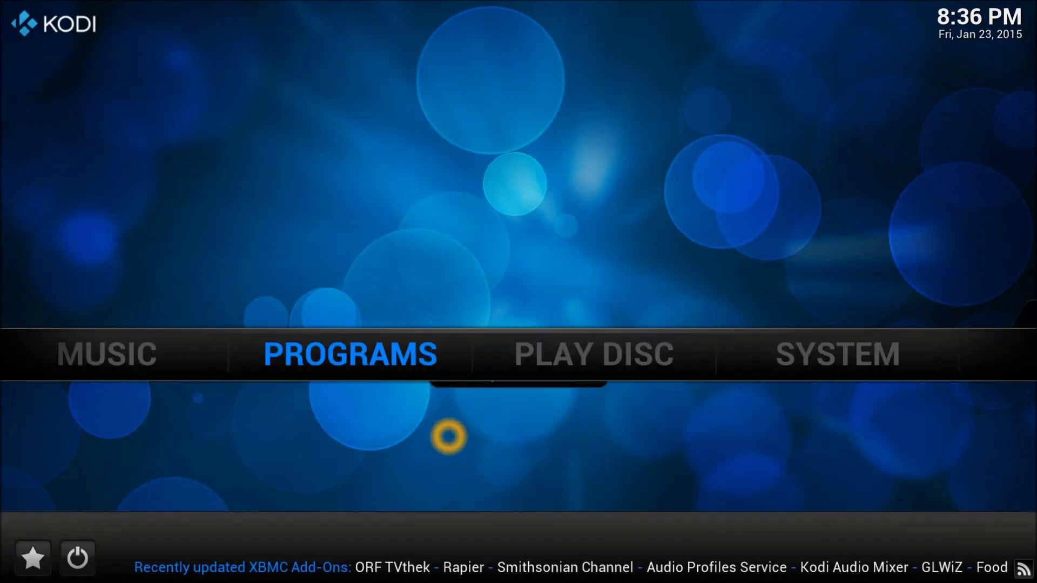
{"action": "key", "text": "Return"}
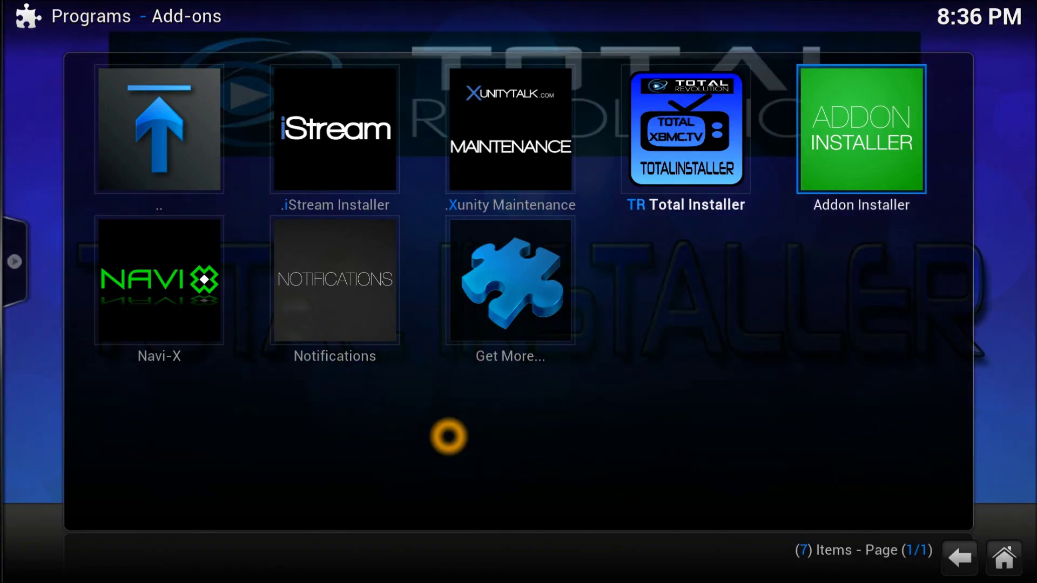
{"action": "key", "text": "Left"}
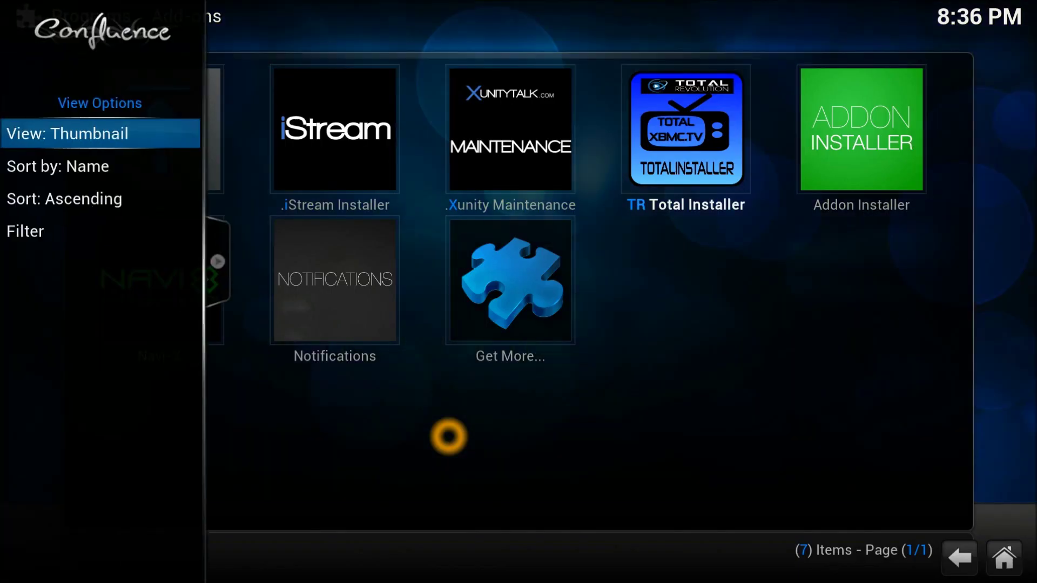
{"action": "key", "text": "Right"}
{"action": "key", "text": "Left"}
{"action": "key", "text": "Right"}
{"action": "key", "text": "Left"}
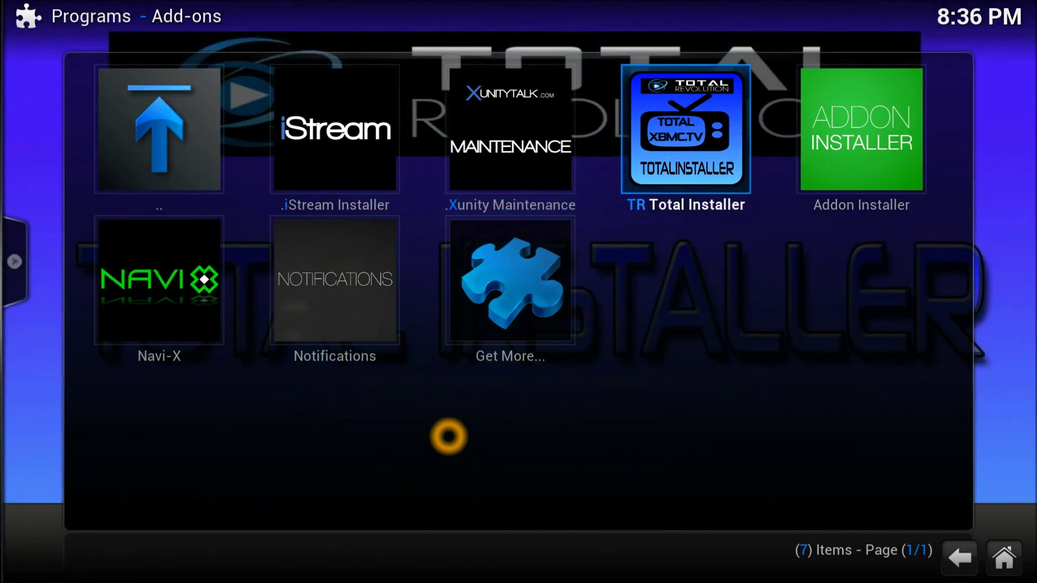
{"action": "key", "text": "Return"}
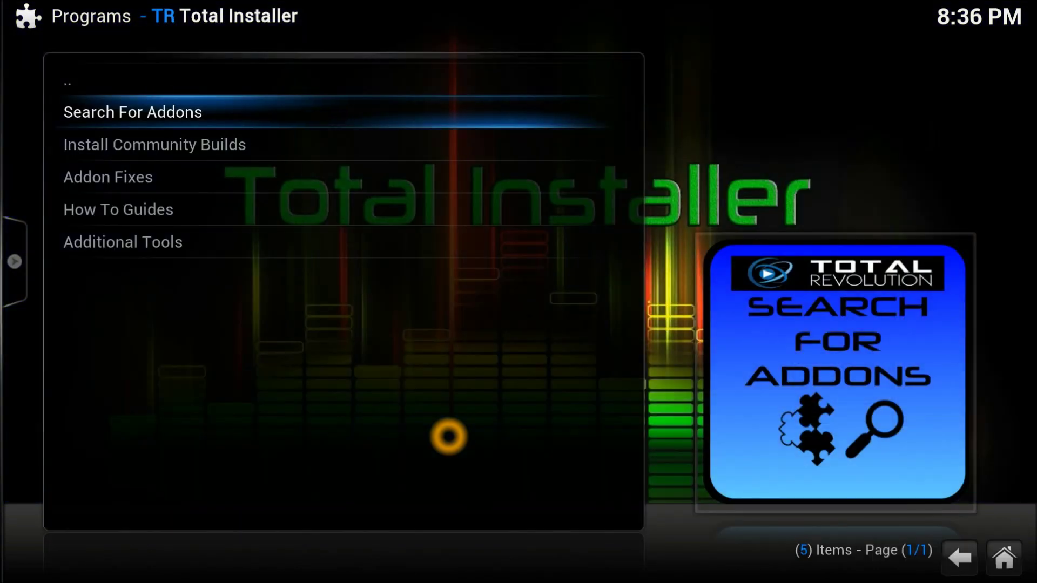
{"action": "key", "text": "Down"}
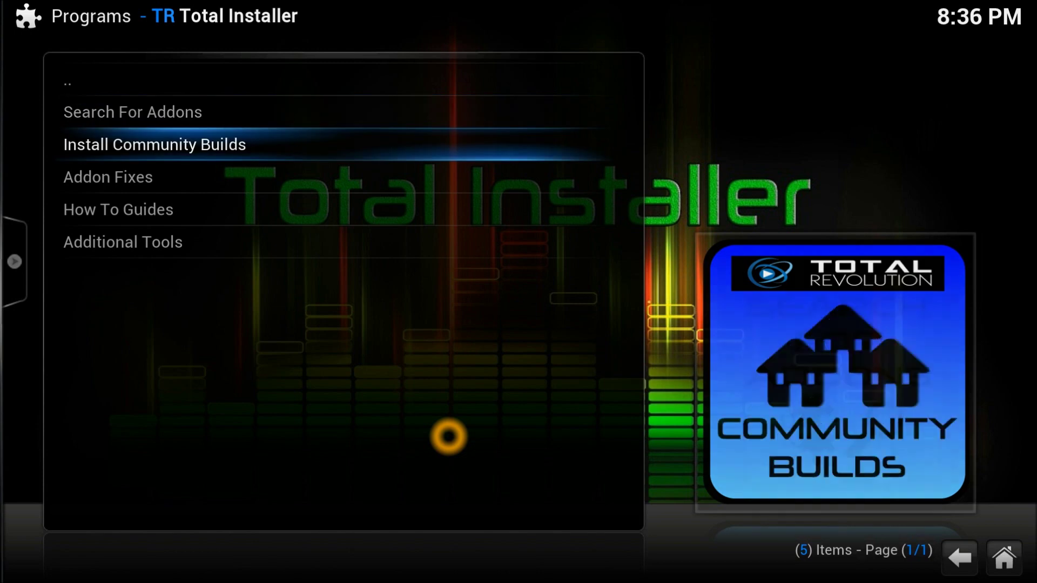
{"action": "key", "text": "Down"}
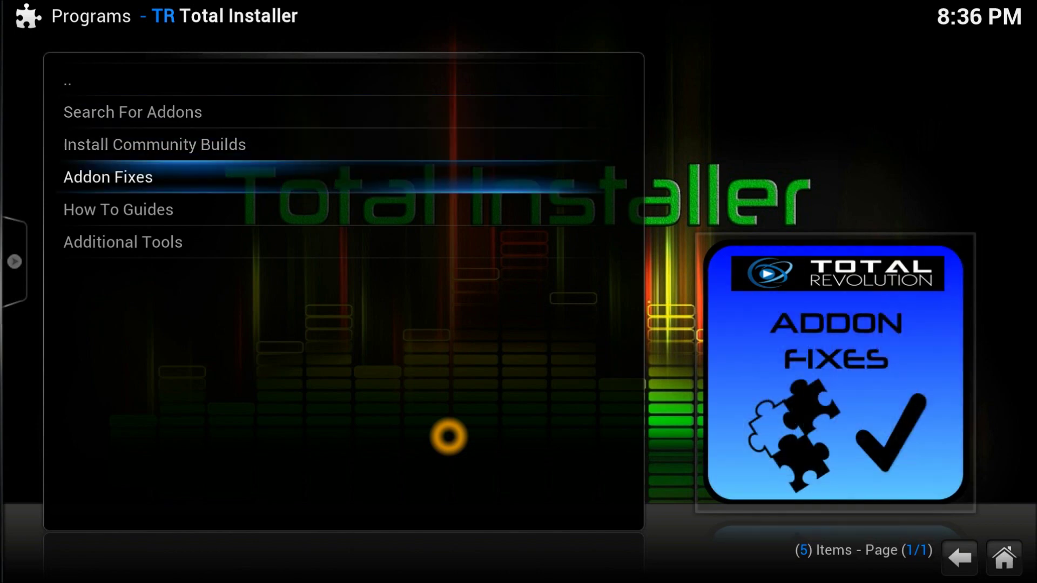
{"action": "key", "text": "Down"}
{"action": "key", "text": "Down"}
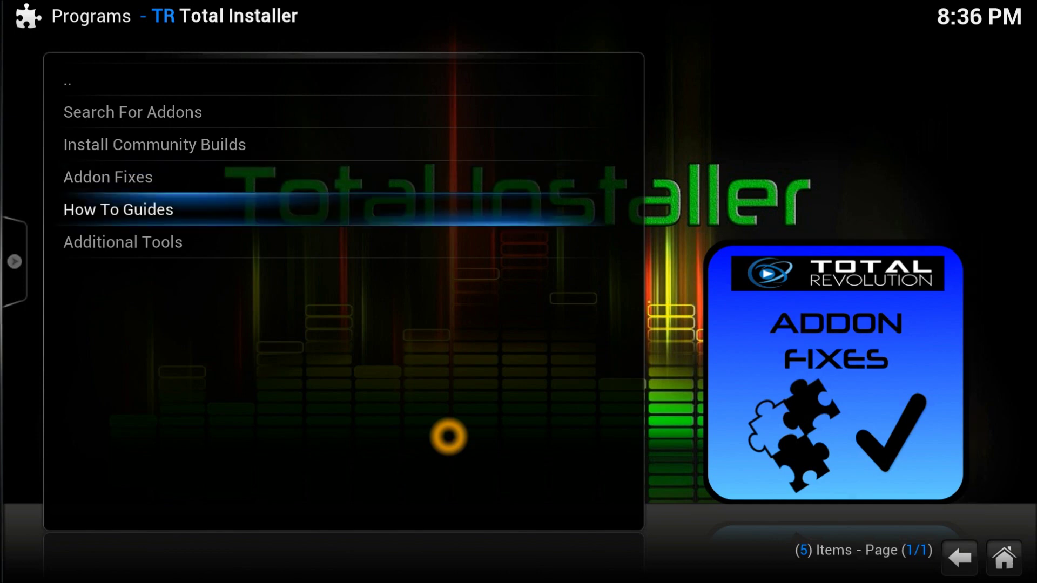
{"action": "key", "text": "Return"}
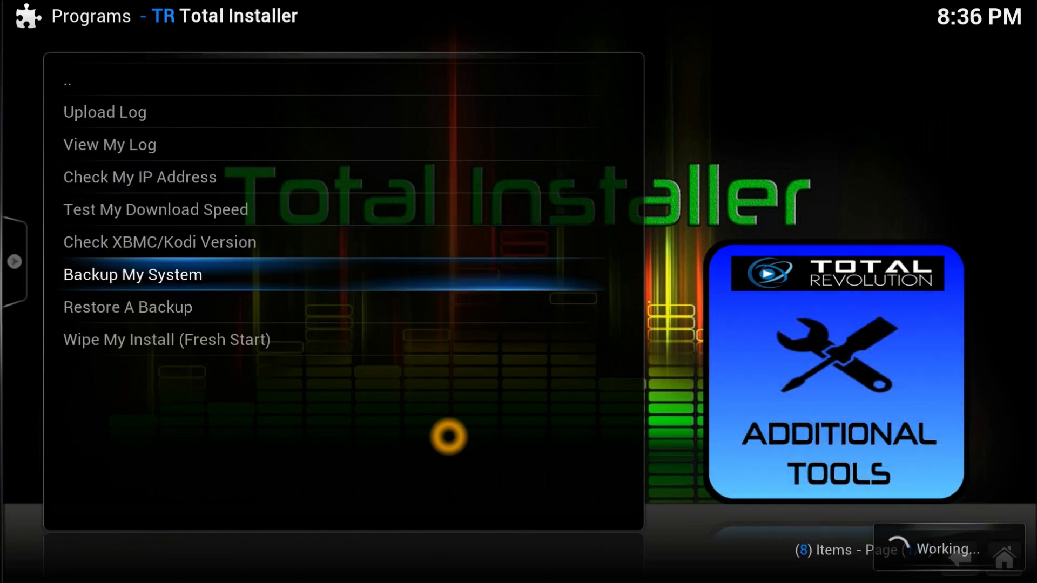
{"action": "key", "text": "Up"}
{"action": "key", "text": "Up"}
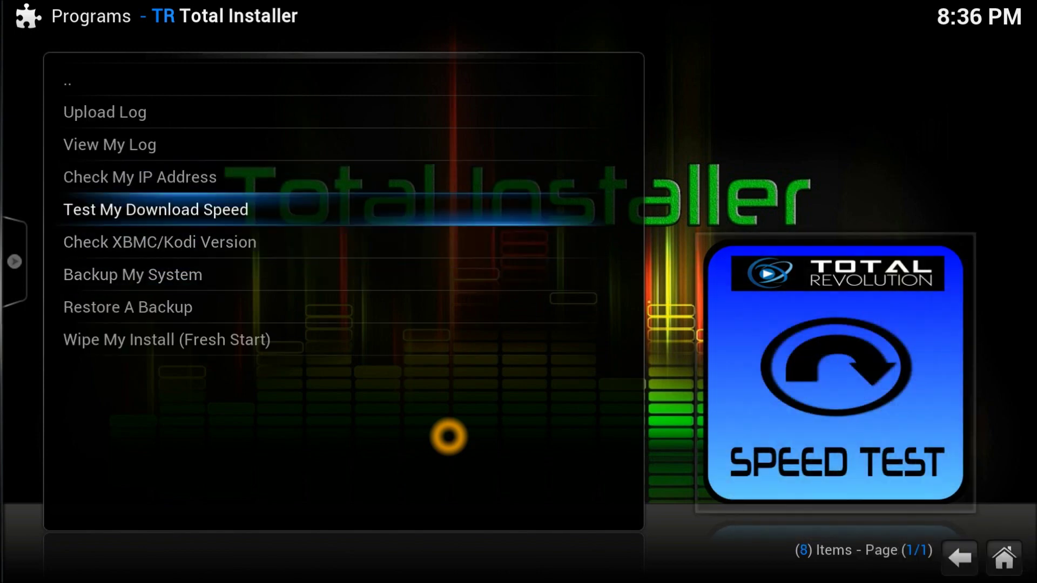
{"action": "key", "text": "Up"}
{"action": "key", "text": "Down"}
{"action": "key", "text": "Down"}
{"action": "key", "text": "Down"}
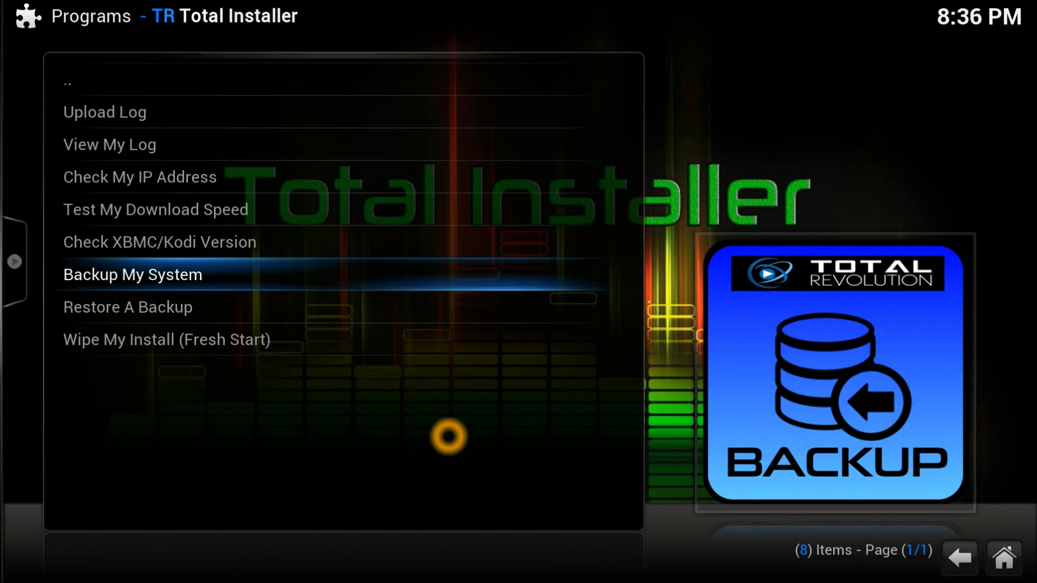
{"action": "key", "text": "Down"}
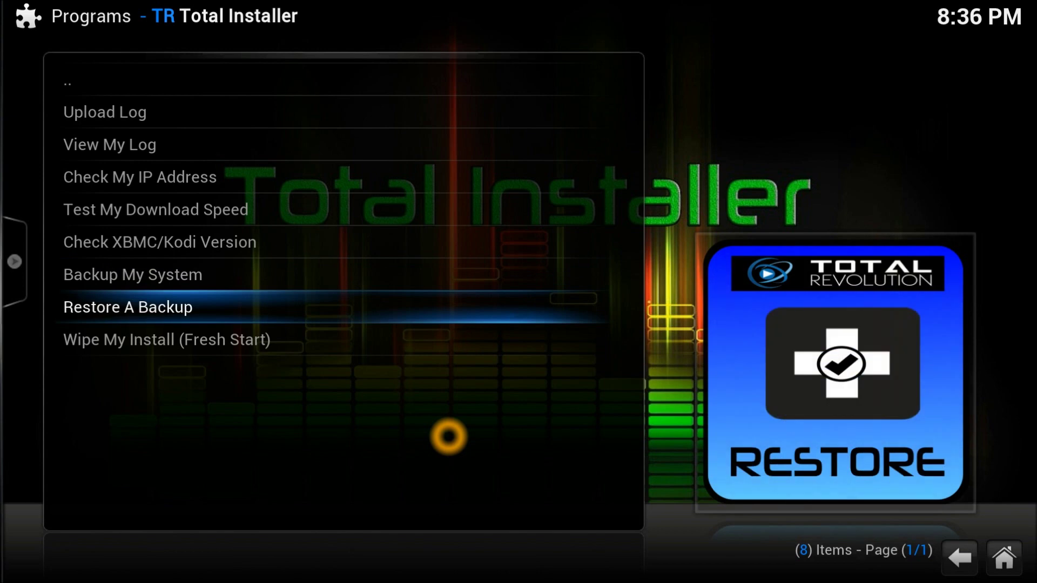
{"action": "key", "text": "Up"}
{"action": "key", "text": "Up"}
{"action": "key", "text": "Up"}
{"action": "key", "text": "Up"}
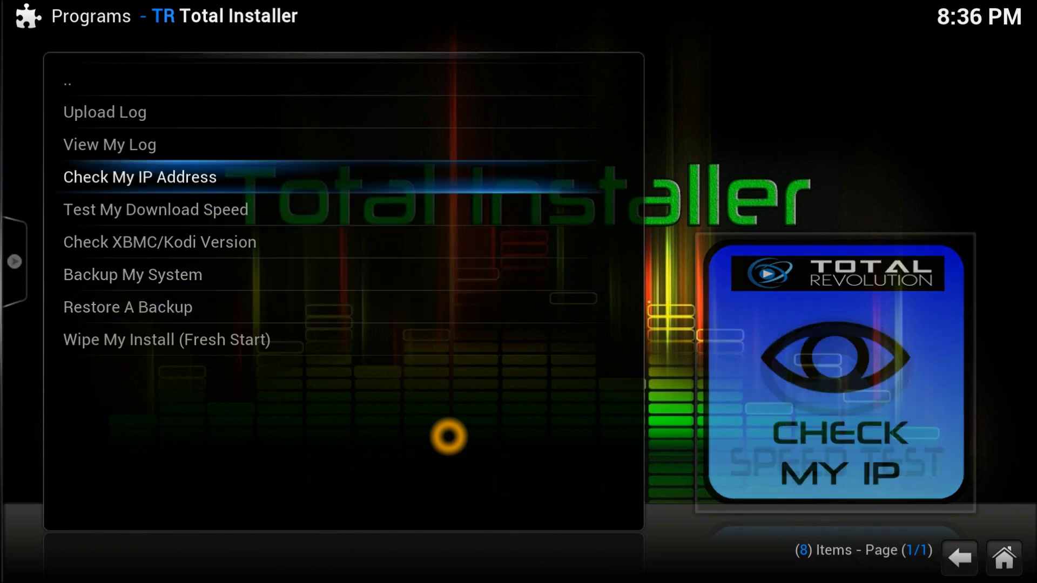
{"action": "key", "text": "BackSpace"}
{"action": "key", "text": "Up"}
{"action": "key", "text": "Up"}
{"action": "key", "text": "Up"}
{"action": "key", "text": "Up"}
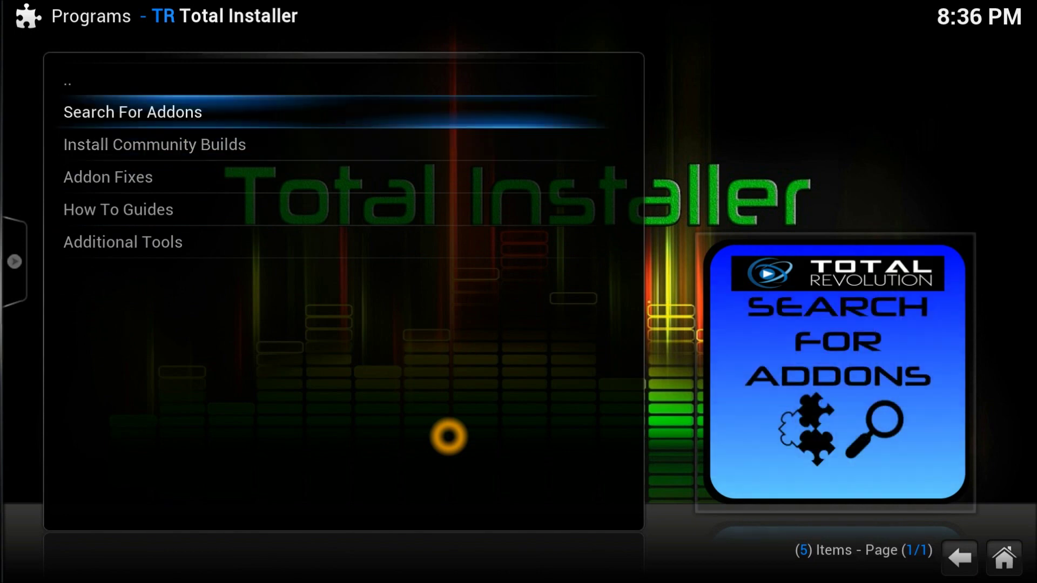
{"action": "key", "text": "Return"}
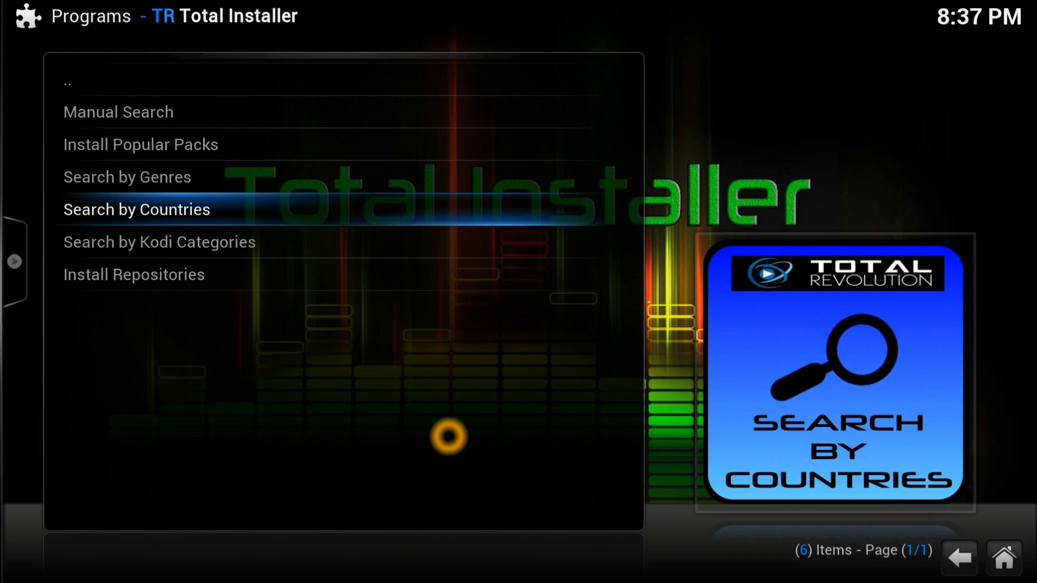
{"action": "key", "text": "Up"}
{"action": "key", "text": "Up"}
{"action": "key", "text": "Up"}
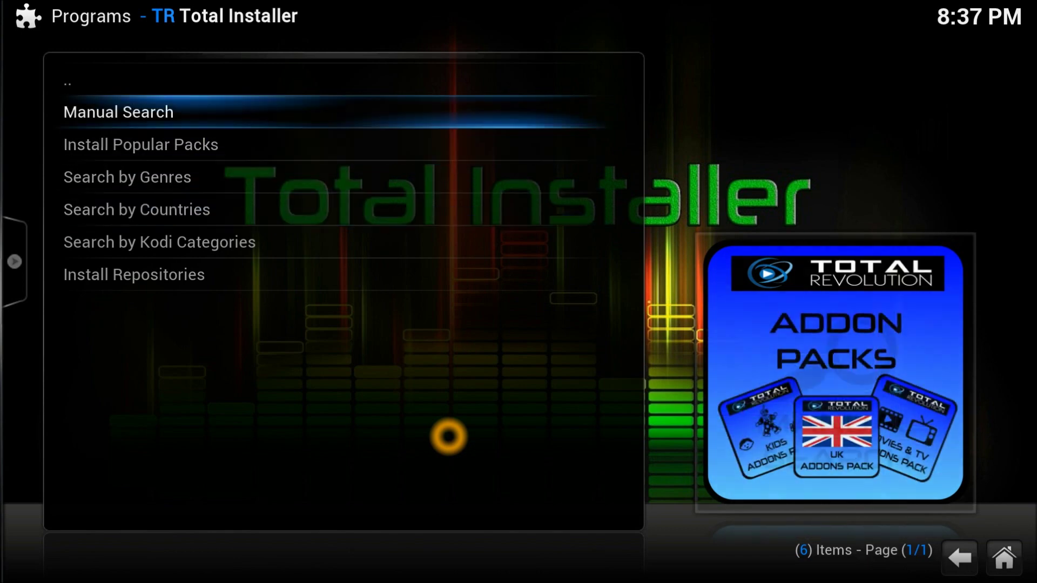
{"action": "key", "text": "Down"}
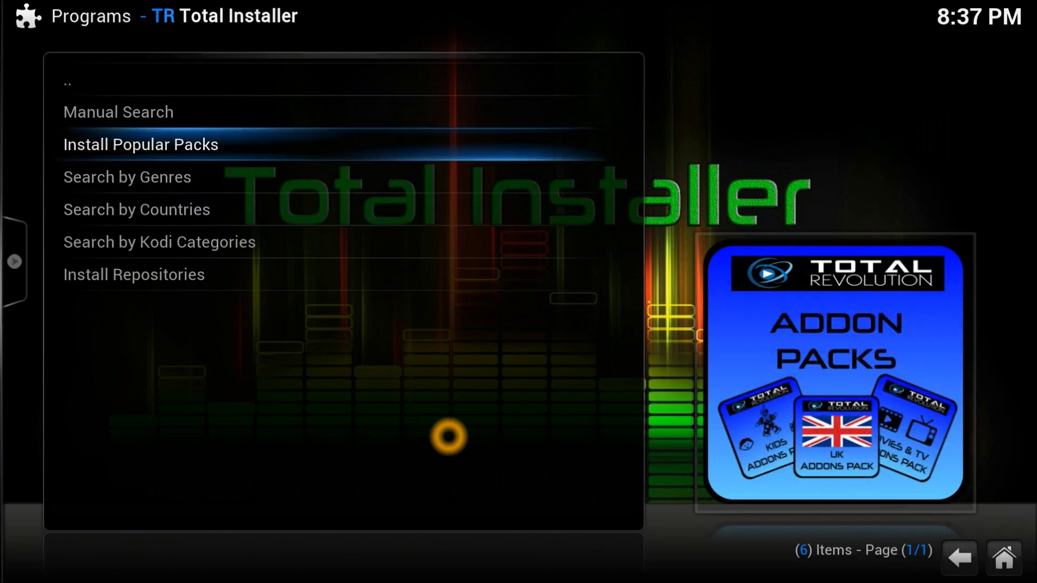
{"action": "key", "text": "Return"}
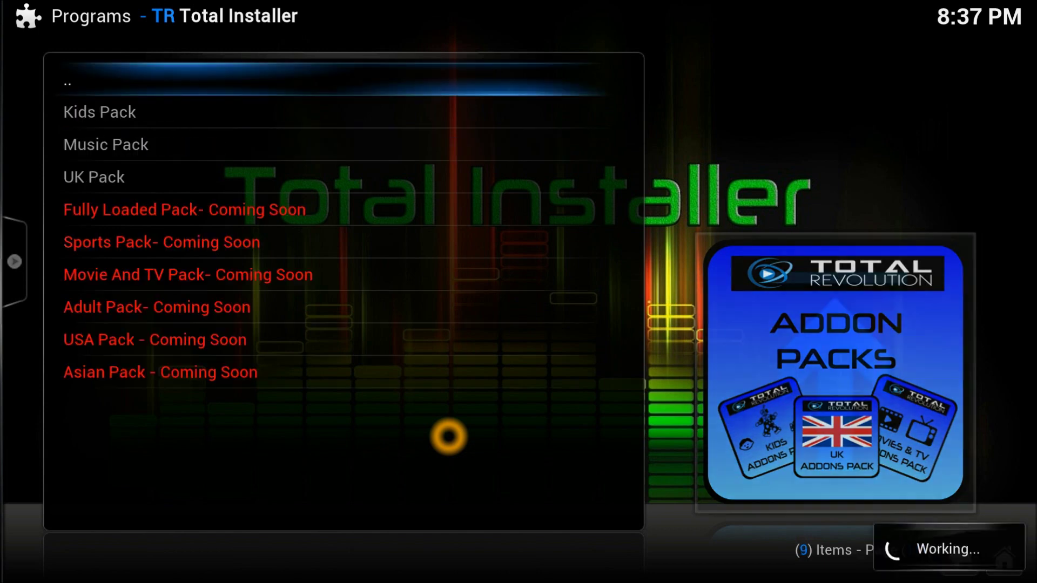
{"action": "key", "text": "Down"}
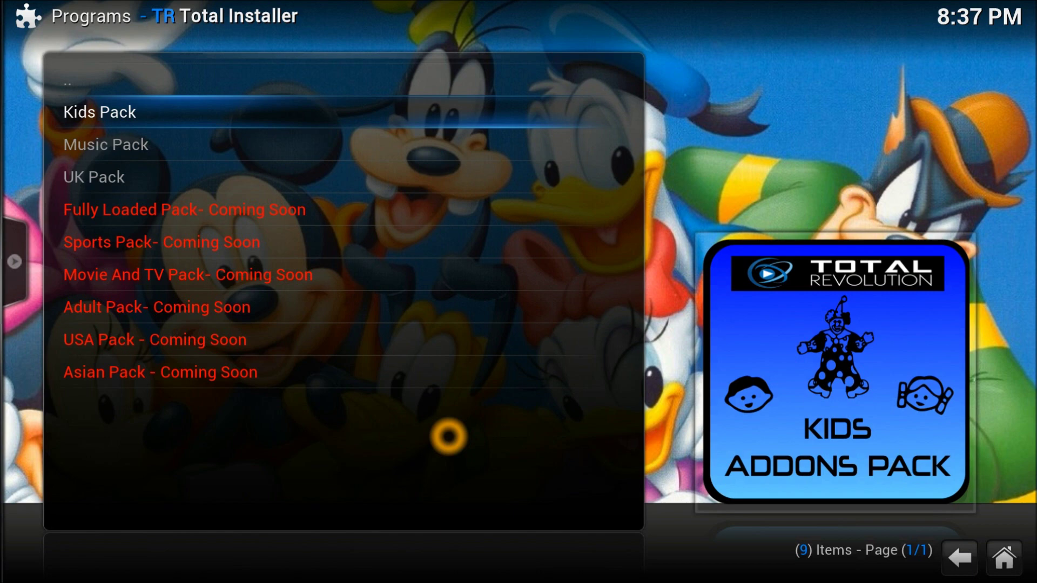
{"action": "key", "text": "Down"}
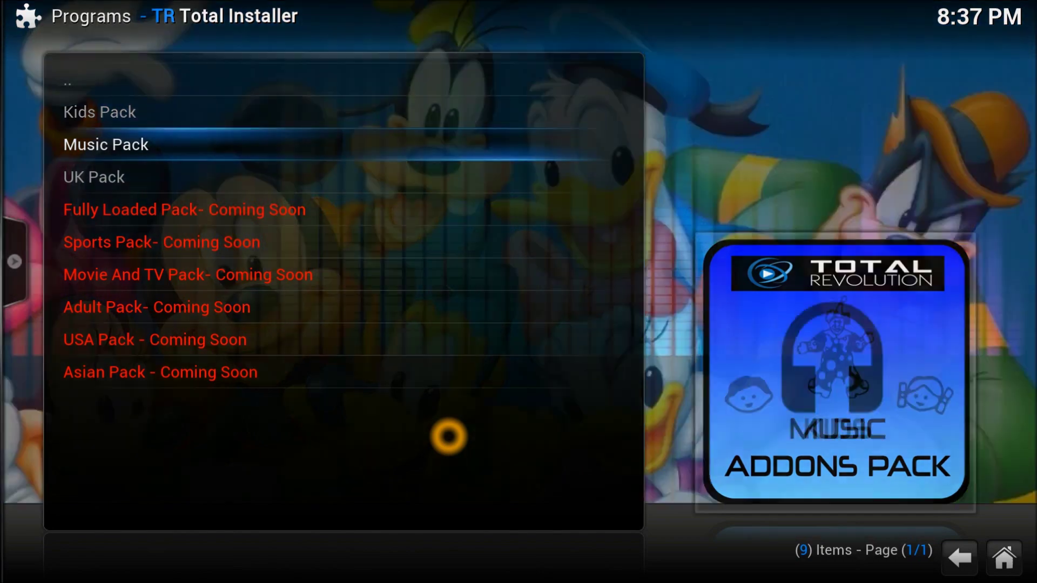
{"action": "key", "text": "Down"}
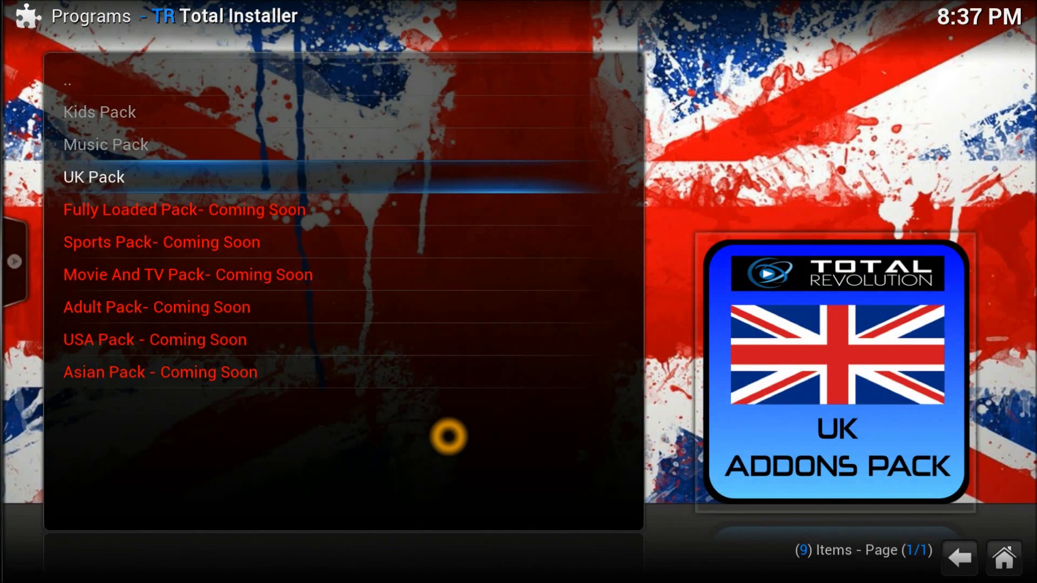
{"action": "key", "text": "Down"}
{"action": "key", "text": "Down"}
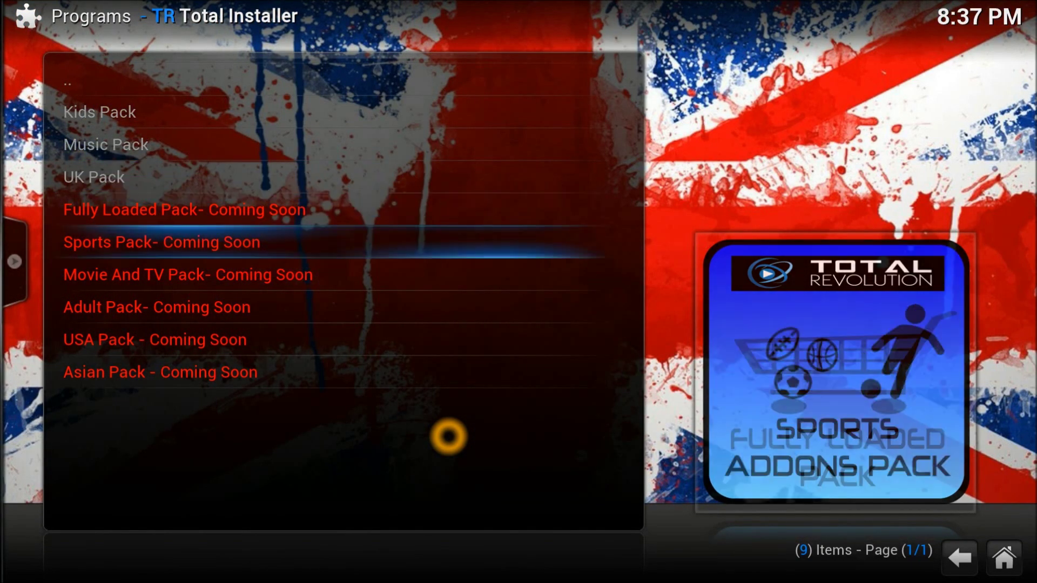
{"action": "key", "text": "Down"}
{"action": "key", "text": "Down"}
{"action": "key", "text": "Down"}
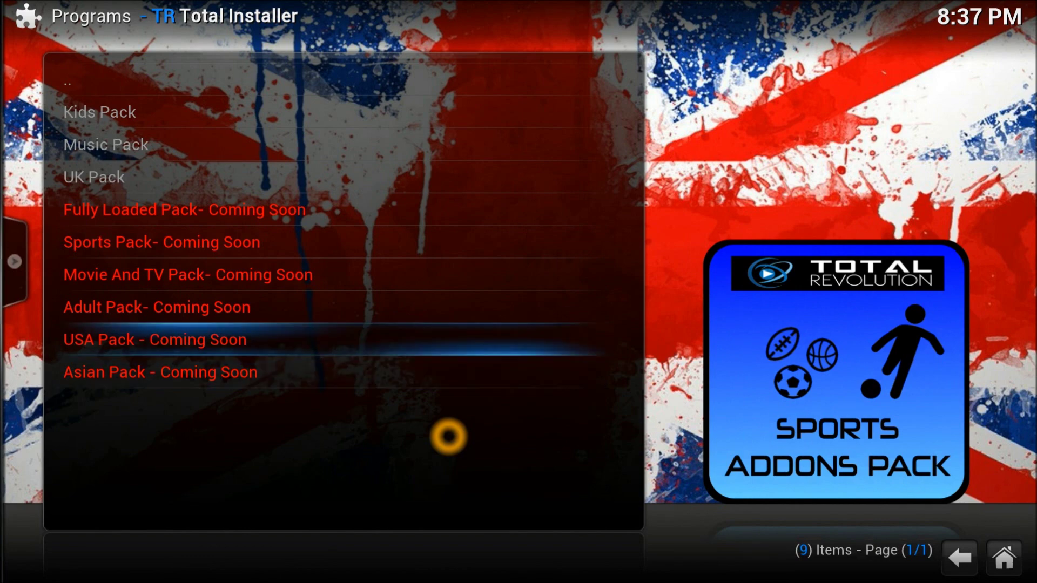
{"action": "key", "text": "Up"}
{"action": "key", "text": "Down"}
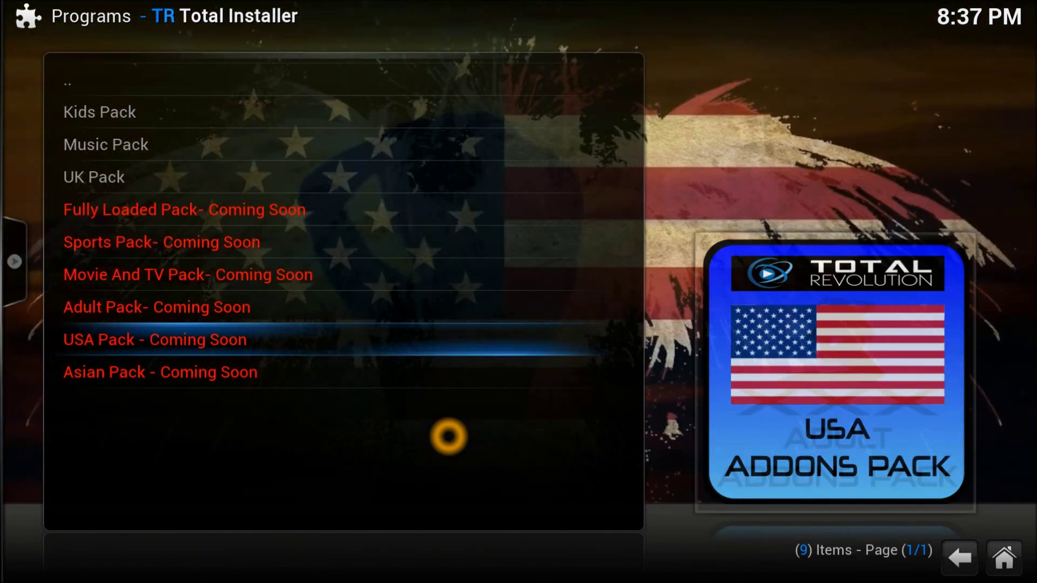
{"action": "key", "text": "Down"}
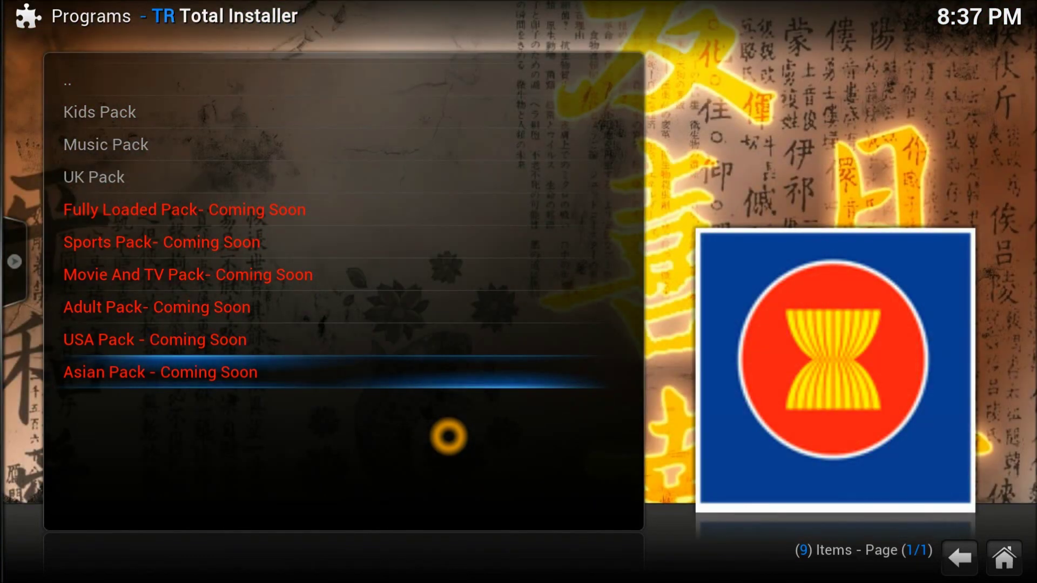
{"action": "key", "text": "Up"}
{"action": "key", "text": "Up"}
{"action": "key", "text": "Up"}
{"action": "key", "text": "Up"}
{"action": "key", "text": "Up"}
{"action": "key", "text": "Up"}
{"action": "key", "text": "Up"}
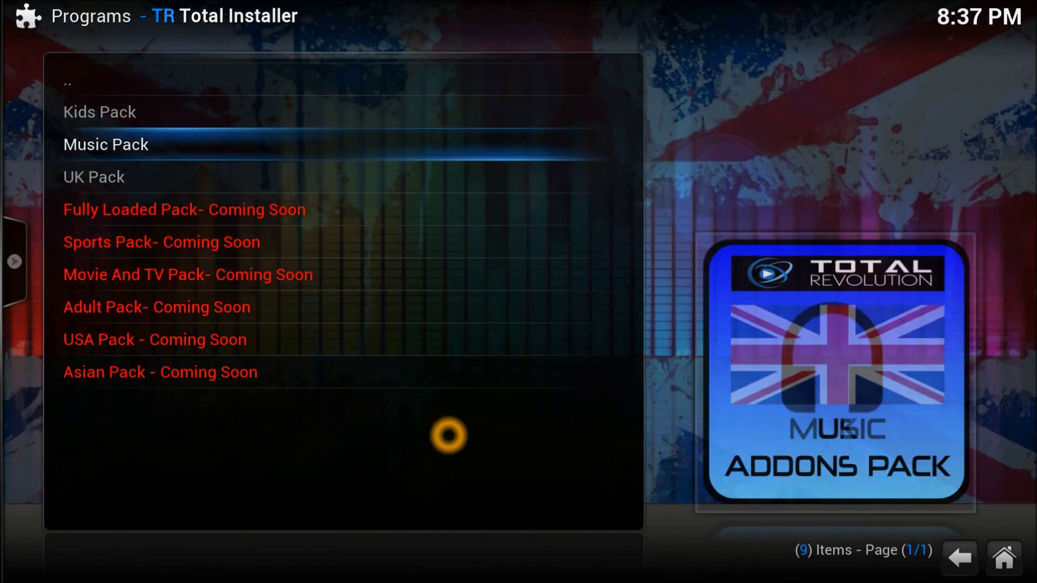
{"action": "key", "text": "Up"}
{"action": "key", "text": "Up"}
{"action": "key", "text": "Return"}
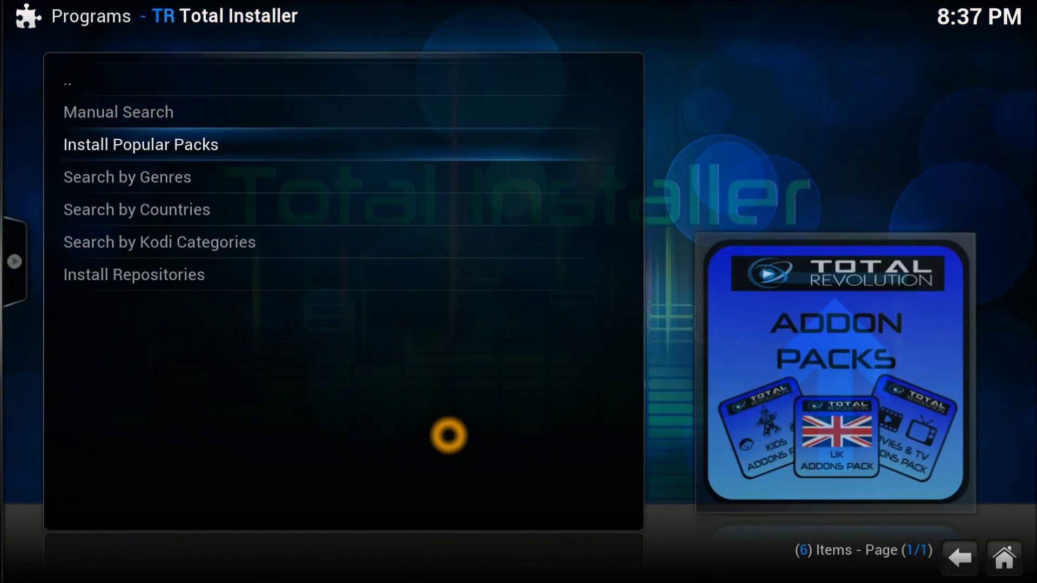
Open Search by Countries and pick Indian to list its 30 add-ons.
{"action": "key", "text": "Down"}
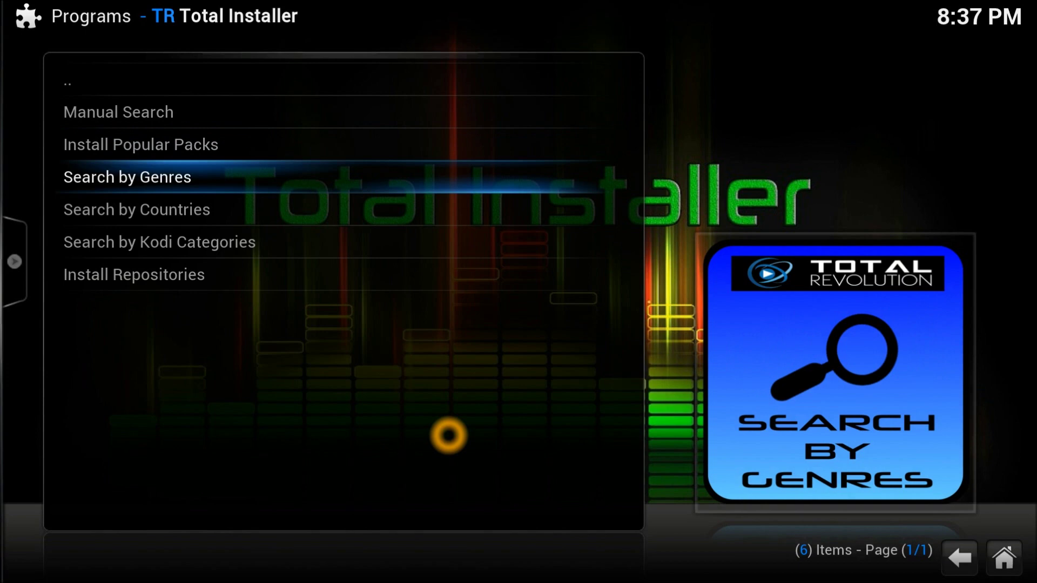
{"action": "key", "text": "Down"}
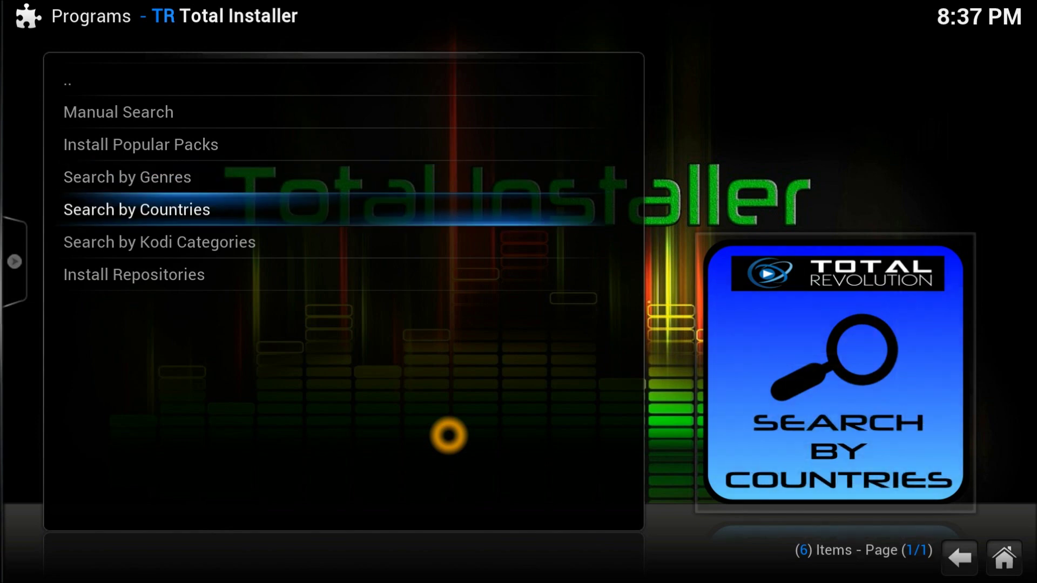
{"action": "key", "text": "Return"}
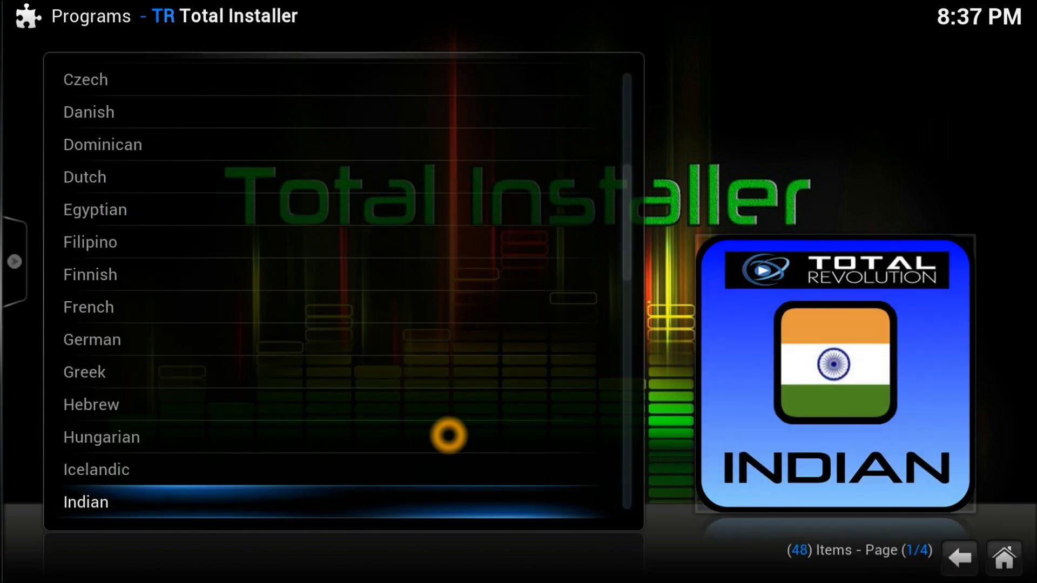
{"action": "key", "text": "Up"}
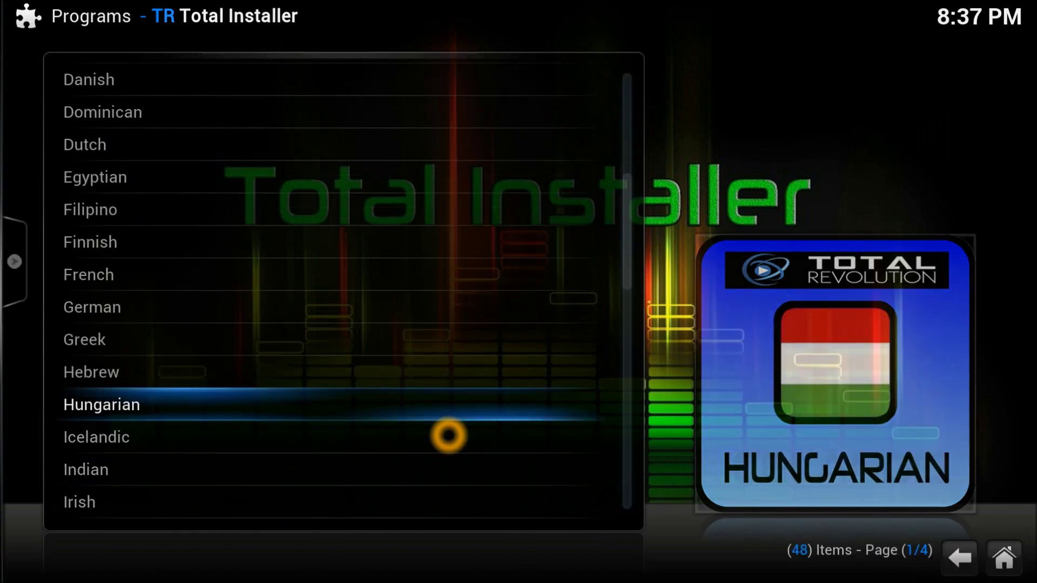
{"action": "key", "text": "Down"}
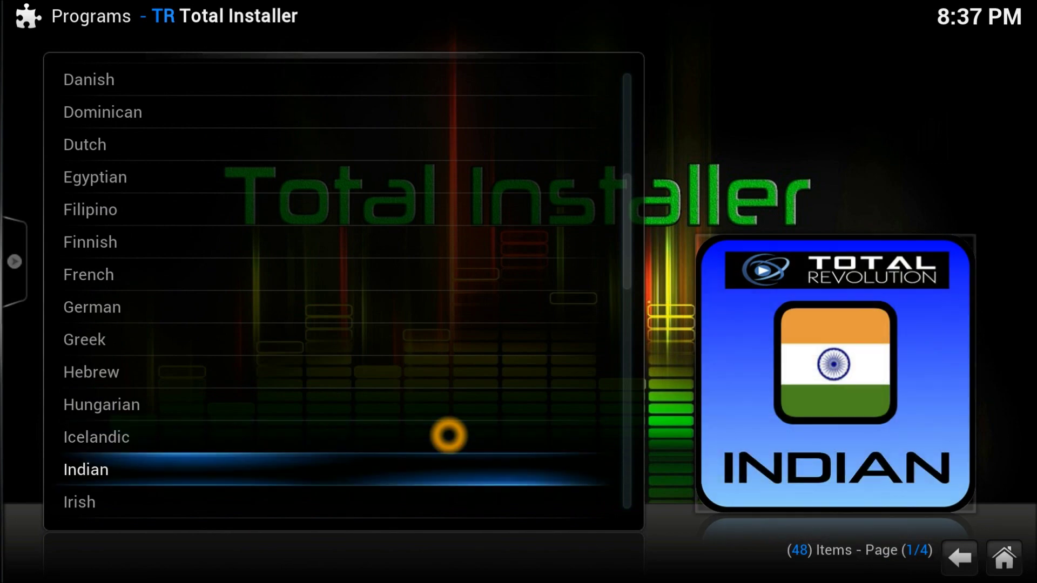
{"action": "key", "text": "Return"}
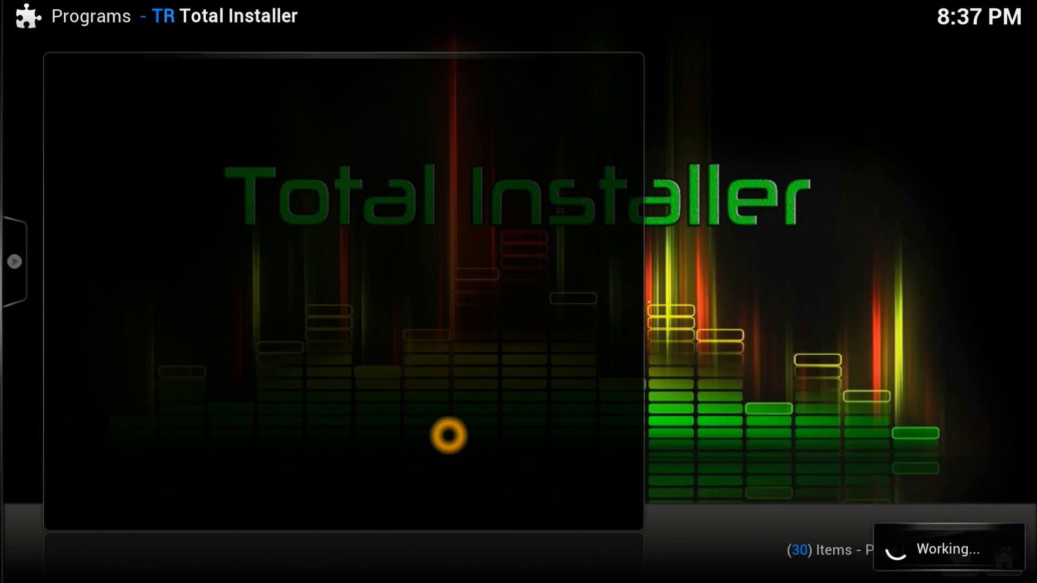
Browse Indian add-ons like freeasia.tv and Einthusan, then return to the country list.
{"action": "key", "text": "Up"}
{"action": "key", "text": "Up"}
{"action": "key", "text": "Up"}
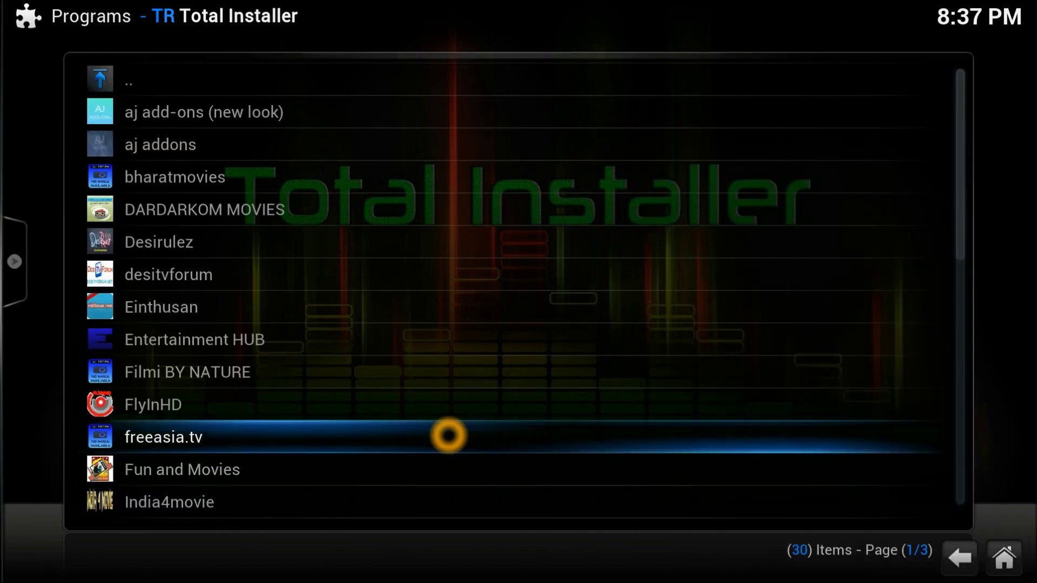
{"action": "key", "text": "Down"}
{"action": "key", "text": "Down"}
{"action": "key", "text": "Down"}
{"action": "key", "text": "Down"}
{"action": "key", "text": "Down"}
{"action": "key", "text": "Up"}
{"action": "key", "text": "Up"}
{"action": "key", "text": "Up"}
{"action": "key", "text": "Up"}
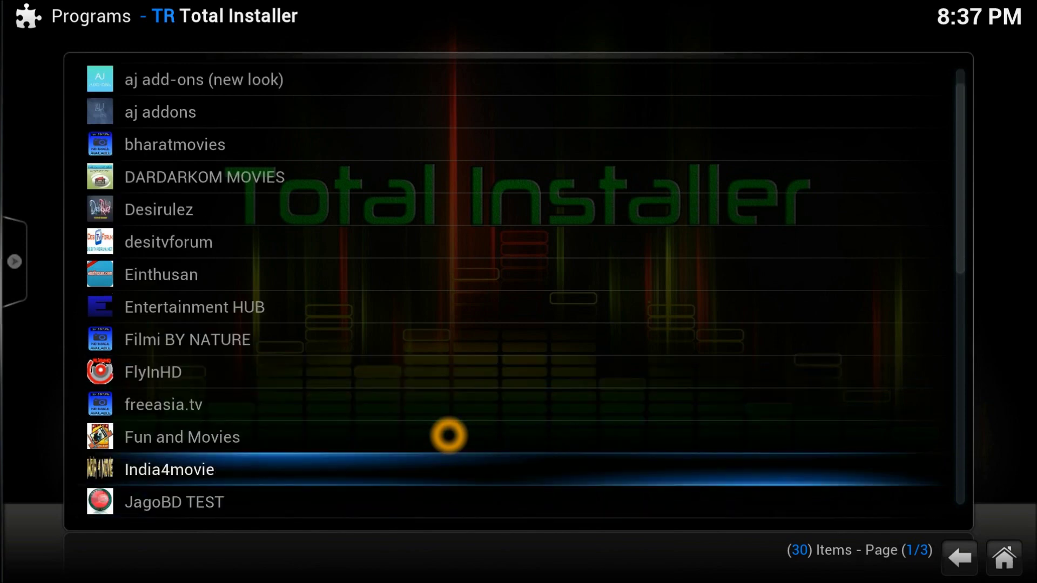
{"action": "key", "text": "Up"}
{"action": "key", "text": "Up"}
{"action": "key", "text": "Up"}
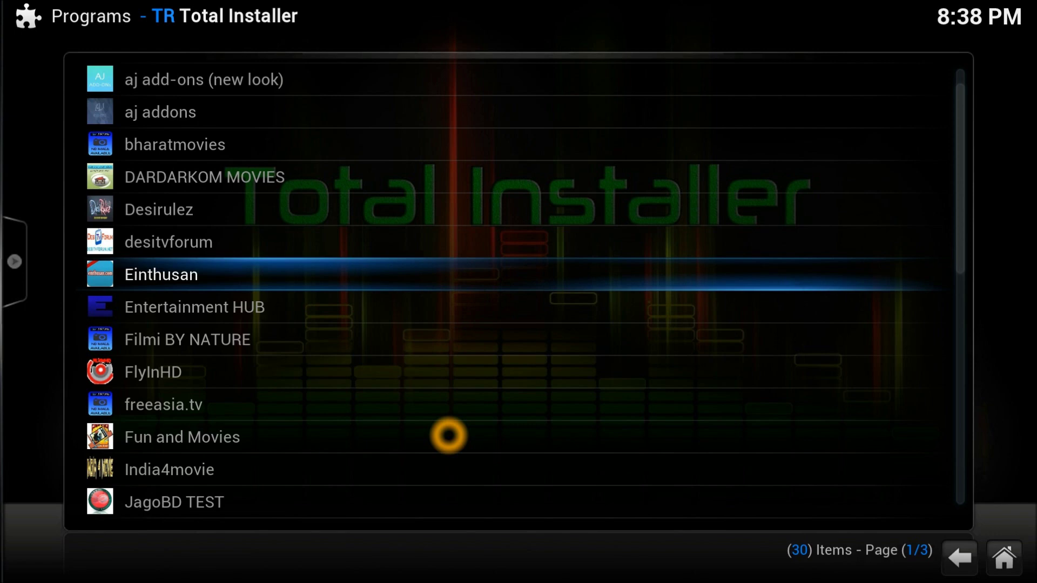
{"action": "key", "text": "Return"}
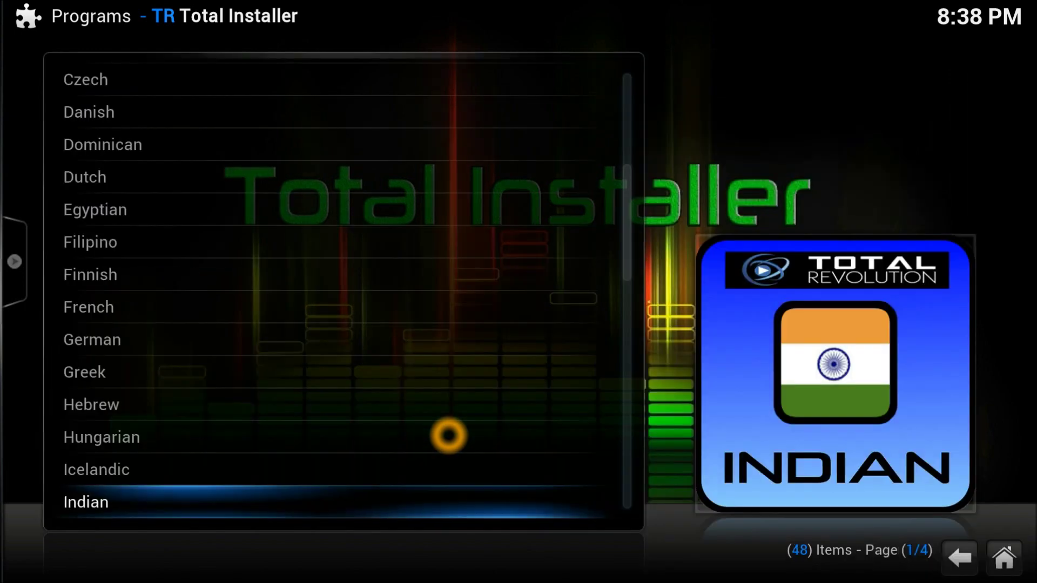
Move to the top of the country list and go back to the Search For Addons submenu.
{"action": "key", "text": "Up"}
{"action": "key", "text": "Up"}
{"action": "key", "text": "Up"}
{"action": "key", "text": "Up"}
{"action": "key", "text": "Up"}
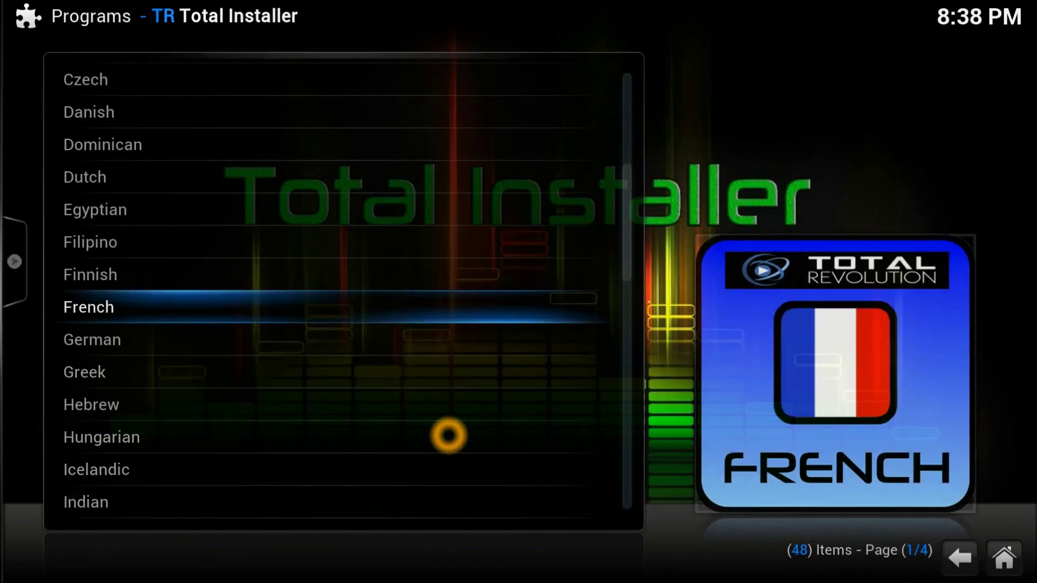
{"action": "key", "text": "Up"}
{"action": "key", "text": "Up"}
{"action": "key", "text": "Up"}
{"action": "key", "text": "Up"}
{"action": "key", "text": "Up"}
{"action": "key", "text": "Up"}
{"action": "key", "text": "Up"}
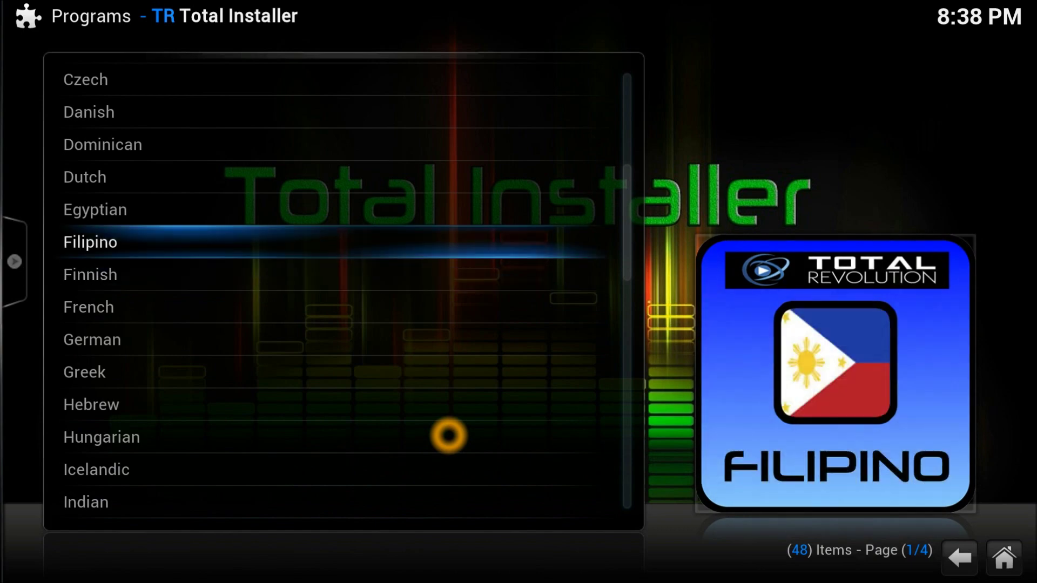
{"action": "key", "text": "Up"}
{"action": "key", "text": "Up"}
{"action": "key", "text": "Up"}
{"action": "key", "text": "Up"}
{"action": "key", "text": "Up"}
{"action": "key", "text": "Up"}
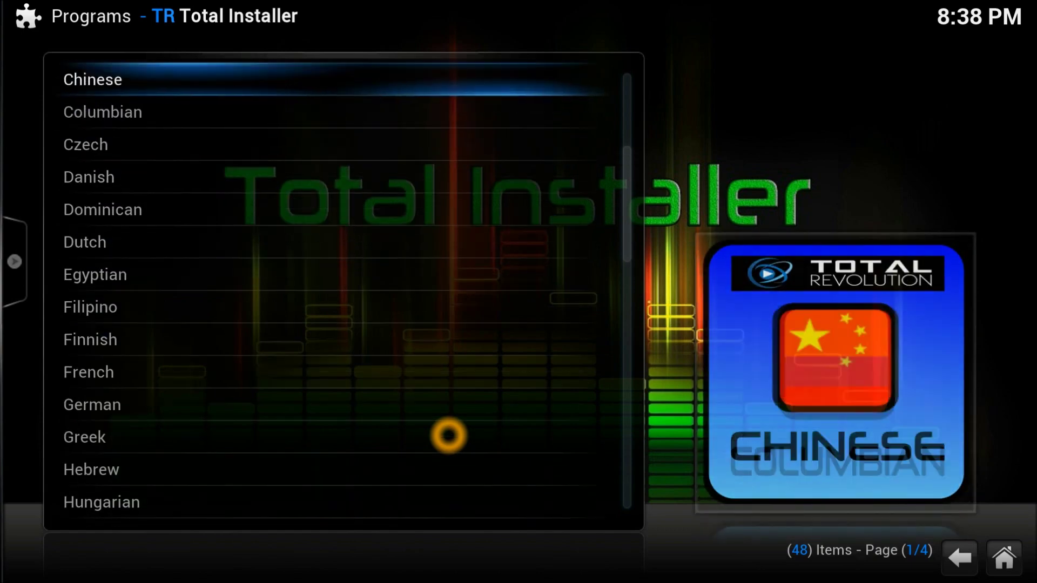
{"action": "key", "text": "Up"}
{"action": "key", "text": "Up"}
{"action": "key", "text": "Up"}
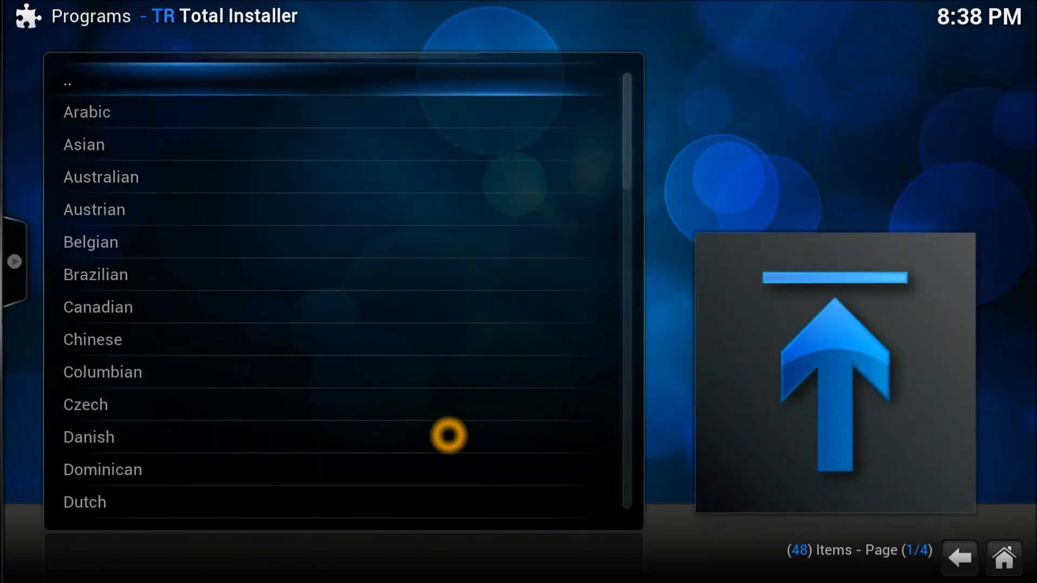
{"action": "key", "text": "Return"}
Move focus up to the parent entry of the Search For Addons submenu.
{"action": "key", "text": "Up"}
{"action": "key", "text": "Up"}
{"action": "key", "text": "Up"}
{"action": "key", "text": "Up"}
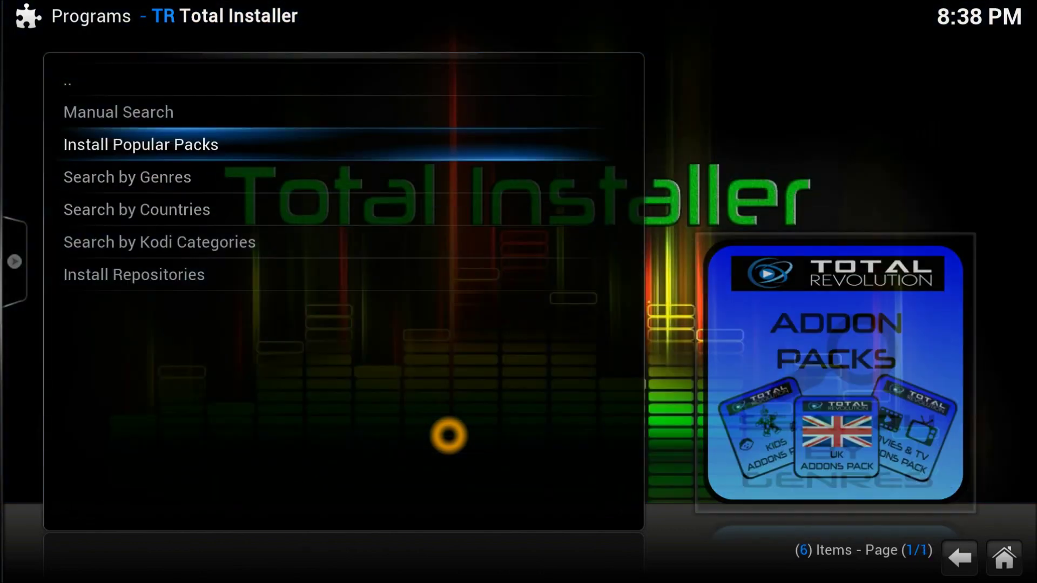